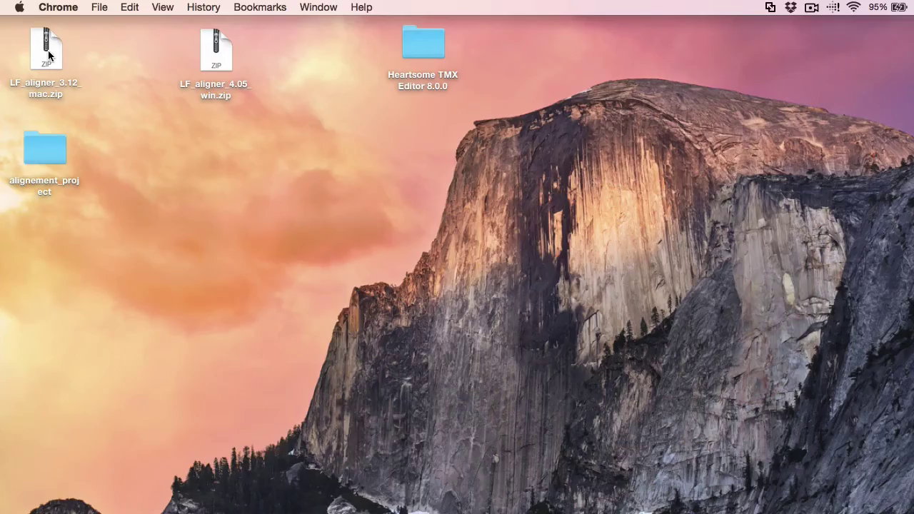
Extract LF_aligner_3.12_mac.zip on the desktop and rename the extracted folder aligner_mac.
{"action": "left_click", "coordinate": [47, 51]}
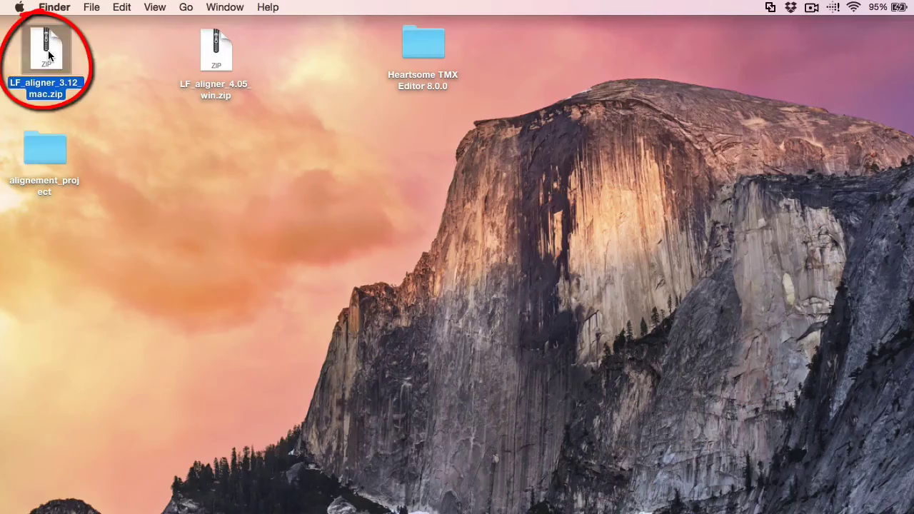
{"action": "double_click", "coordinate": [47, 52]}
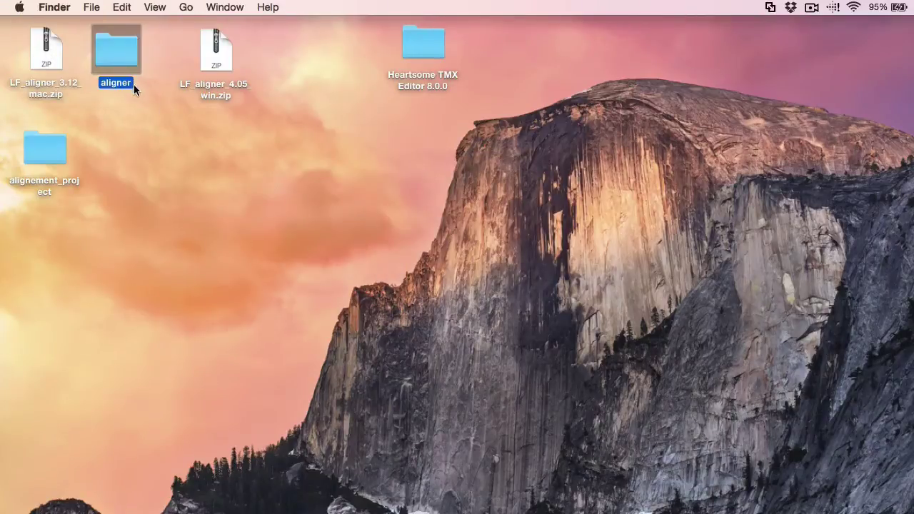
{"action": "left_click", "coordinate": [133, 84]}
{"action": "left_click", "coordinate": [128, 83]}
{"action": "key", "text": "Return"}
{"action": "key", "text": "Right"}
{"action": "type", "text": "_mac"}
{"action": "key", "text": "Return"}
Extract LF_aligner_4.05_win.zip on the desktop and rename the extracted folder aligner_win.
{"action": "left_click", "coordinate": [227, 60]}
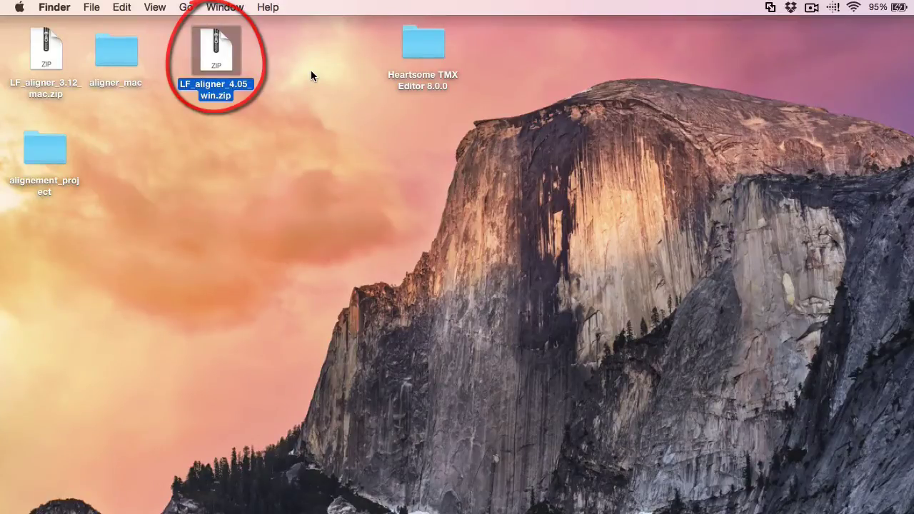
{"action": "double_click", "coordinate": [218, 59]}
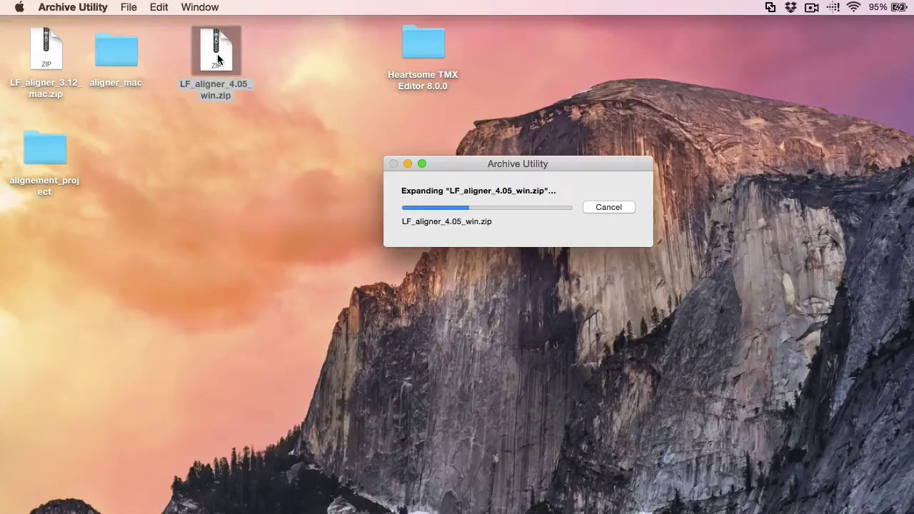
{"action": "type", "text": "_"}
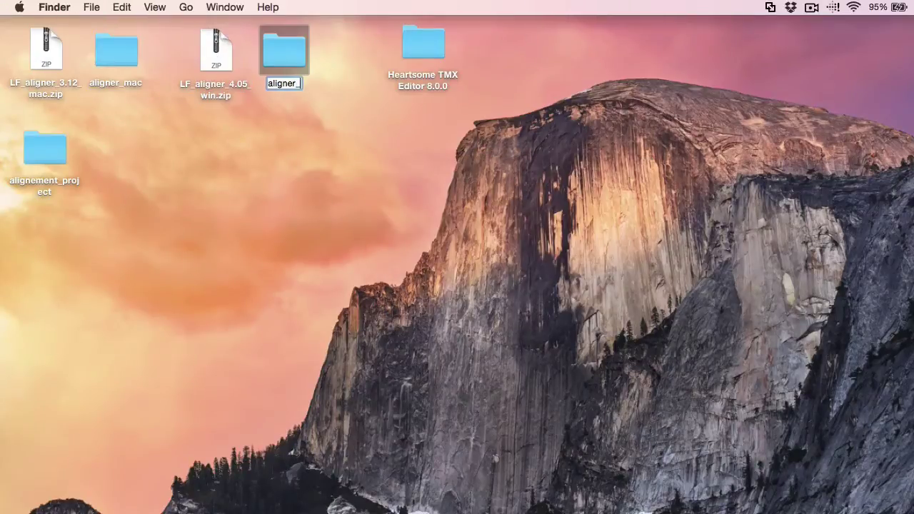
{"action": "type", "text": "win"}
{"action": "key", "text": "Return"}
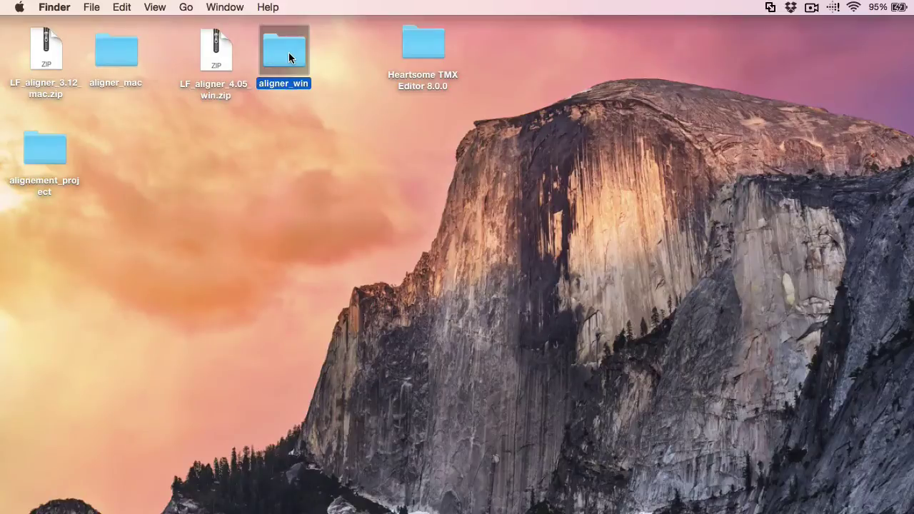
Move MergeCells.xla from the scripts folder of aligner_win to the scripts folder of aligner_mac, and close the folder windows.
{"action": "double_click", "coordinate": [289, 55]}
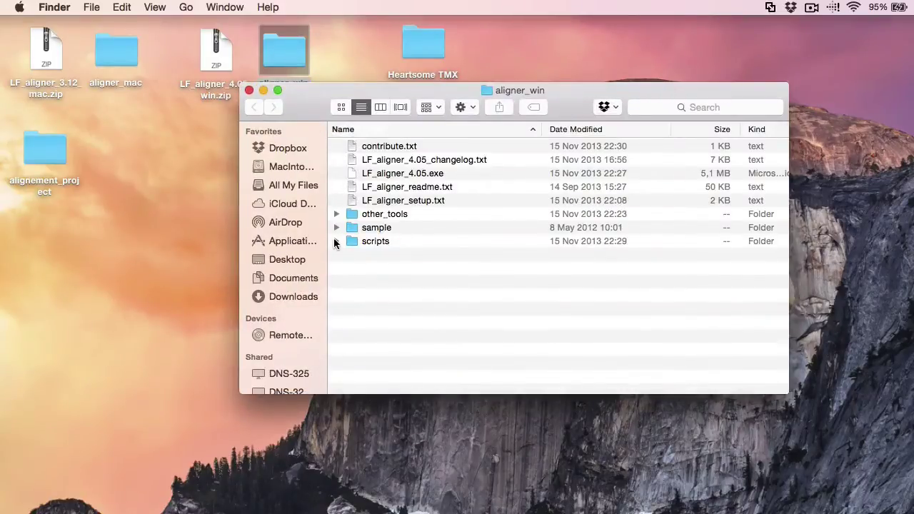
{"action": "left_click", "coordinate": [335, 240]}
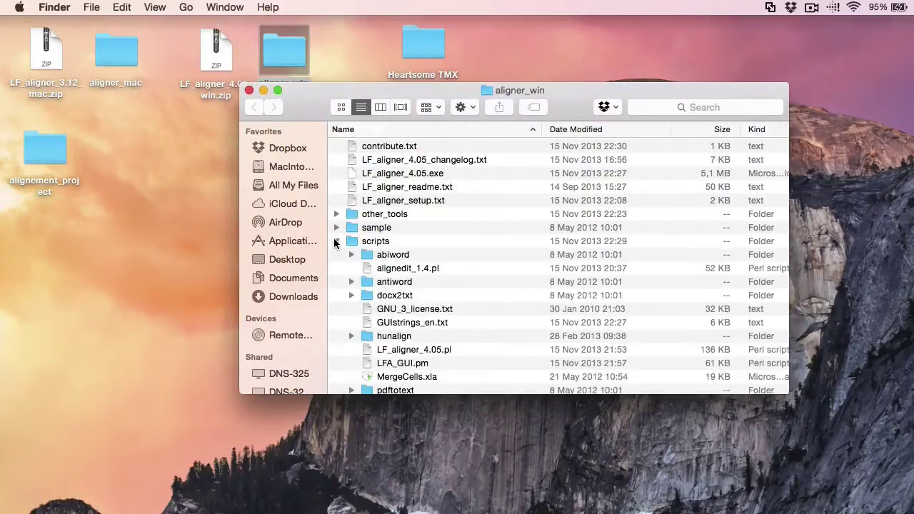
{"action": "left_click", "coordinate": [412, 376]}
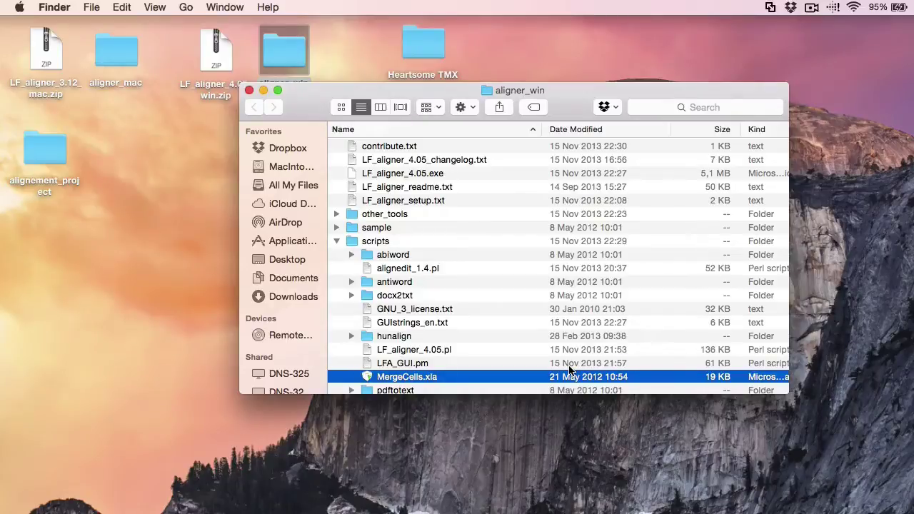
{"action": "double_click", "coordinate": [123, 63]}
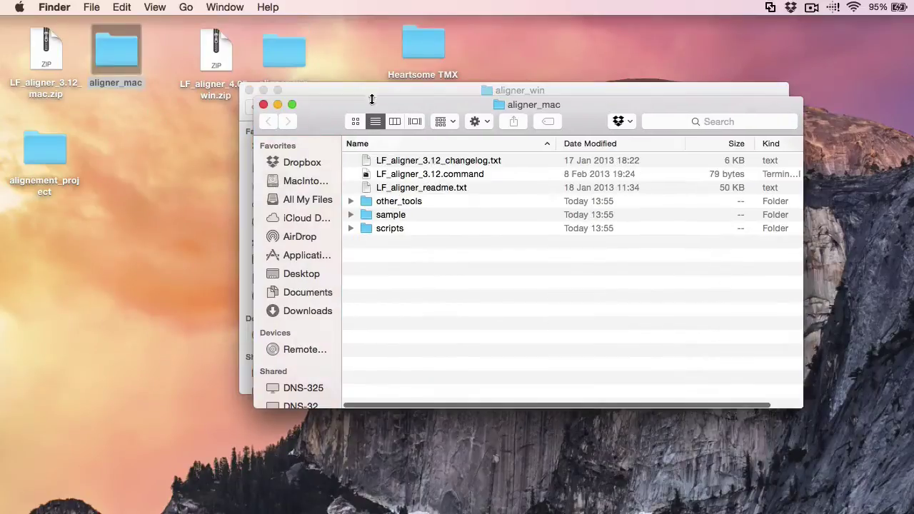
{"action": "left_click_drag", "start_coordinate": [370, 98], "coordinate": [116, 47]}
{"action": "left_click", "coordinate": [559, 94]}
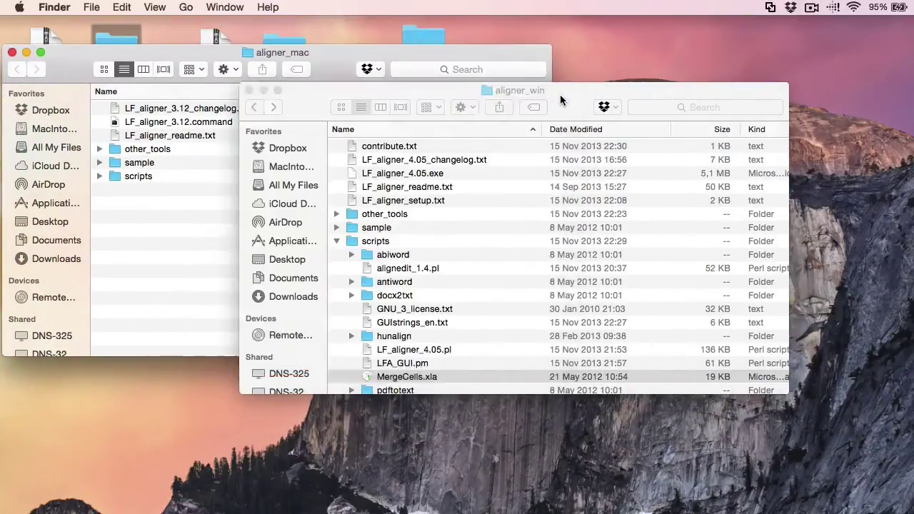
{"action": "left_click_drag", "start_coordinate": [560, 94], "coordinate": [670, 83]}
{"action": "left_click_drag", "start_coordinate": [490, 370], "coordinate": [135, 178]}
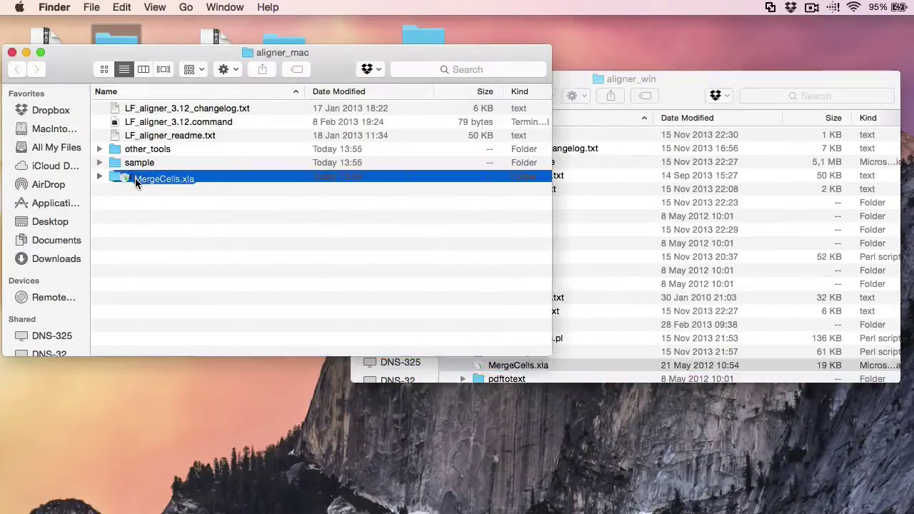
{"action": "key", "text": "super+alt+w"}
Move LF_aligner_4.05_win.zip and the aligner_win folder to the Trash.
{"action": "left_click", "coordinate": [221, 51]}
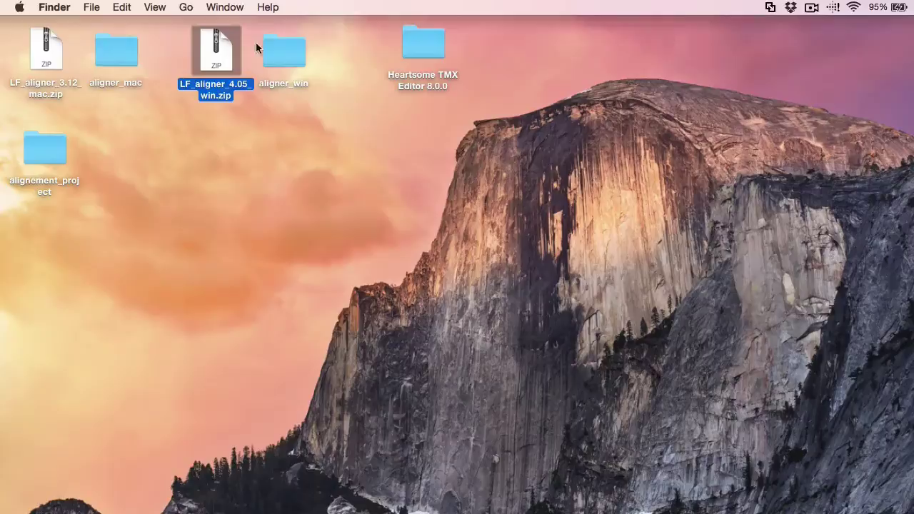
{"action": "left_click", "coordinate": [283, 47], "text": "super"}
{"action": "right_click", "coordinate": [284, 49]}
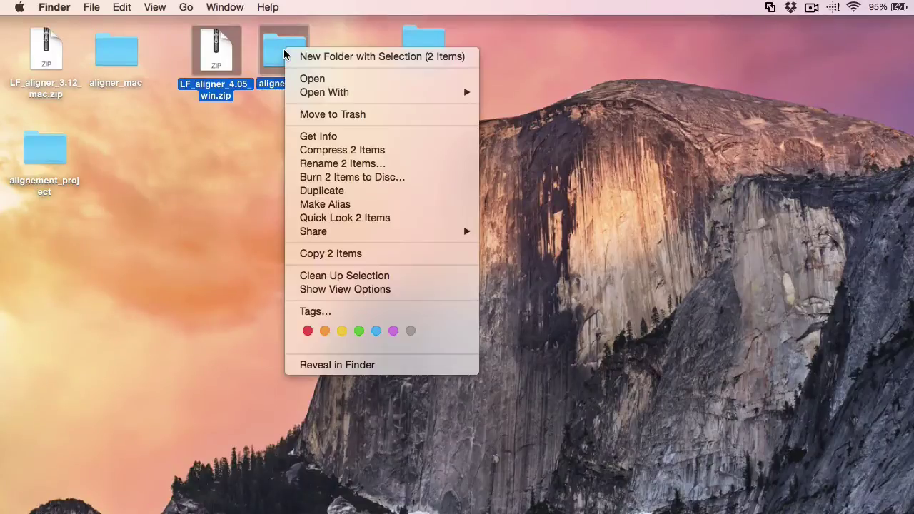
{"action": "left_click", "coordinate": [315, 115]}
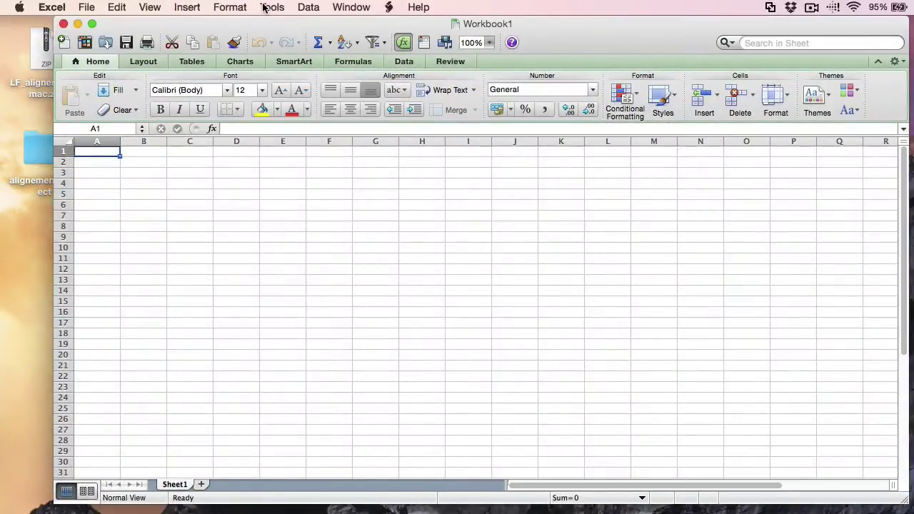
In Excel, install the MergeCells.xla add-in from the scripts folder of aligner_mac, then minimize the workbook and return to the desktop.
{"action": "left_click", "coordinate": [270, 7]}
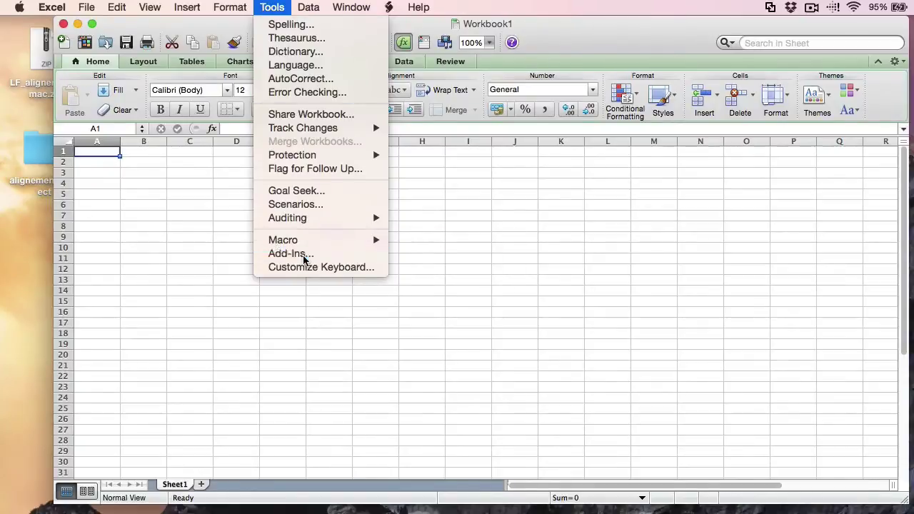
{"action": "left_click", "coordinate": [304, 256]}
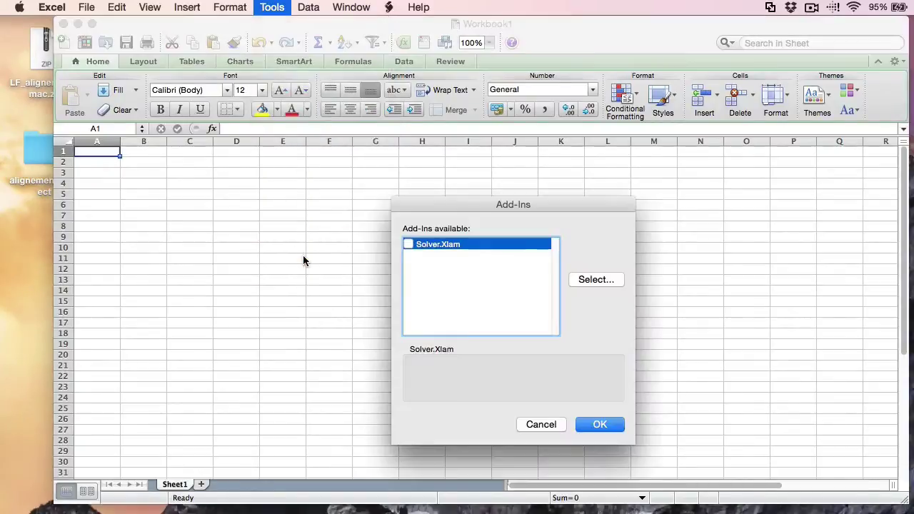
{"action": "left_click", "coordinate": [596, 280]}
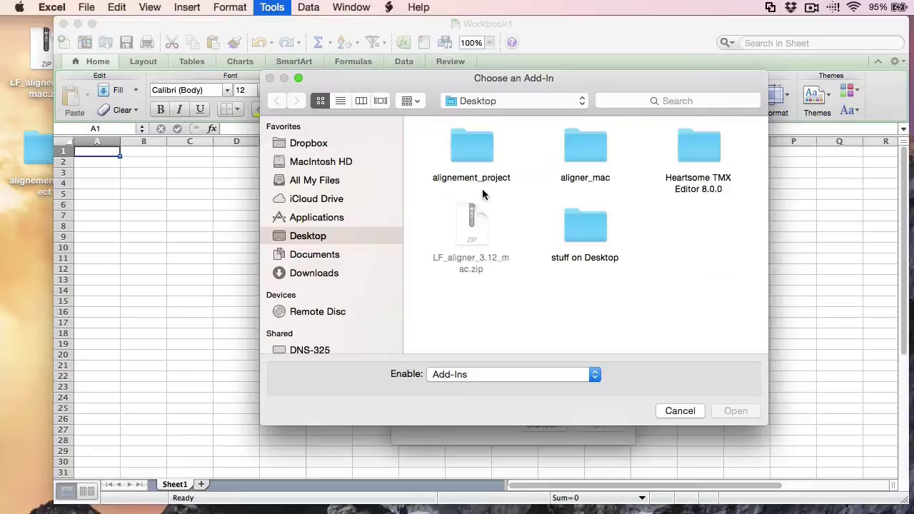
{"action": "double_click", "coordinate": [580, 154]}
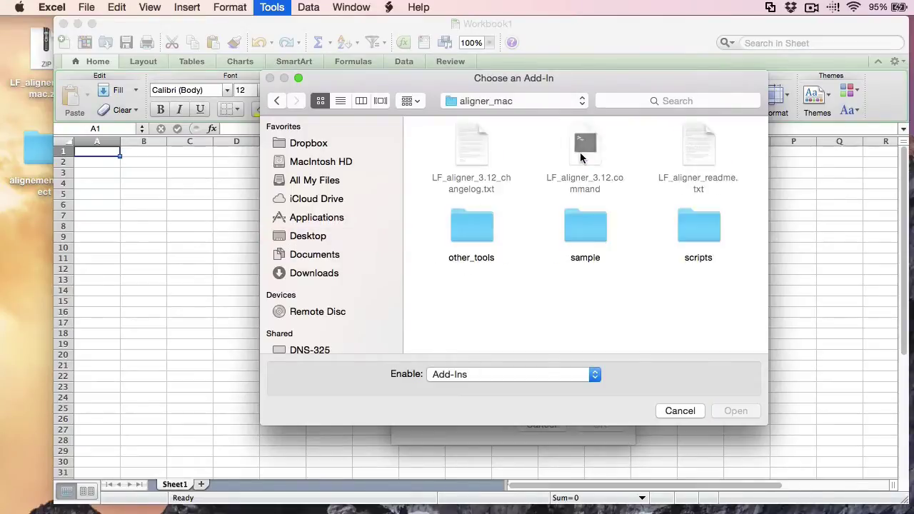
{"action": "double_click", "coordinate": [715, 232]}
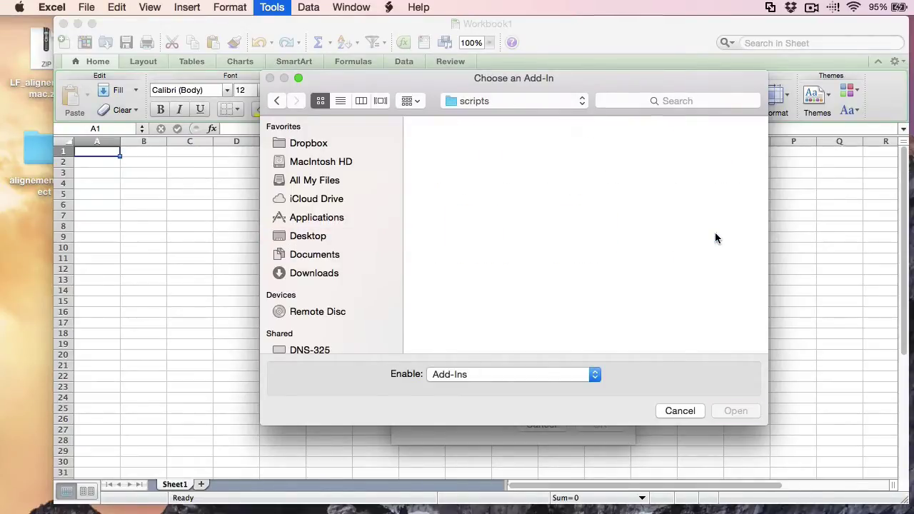
{"action": "left_click", "coordinate": [700, 234]}
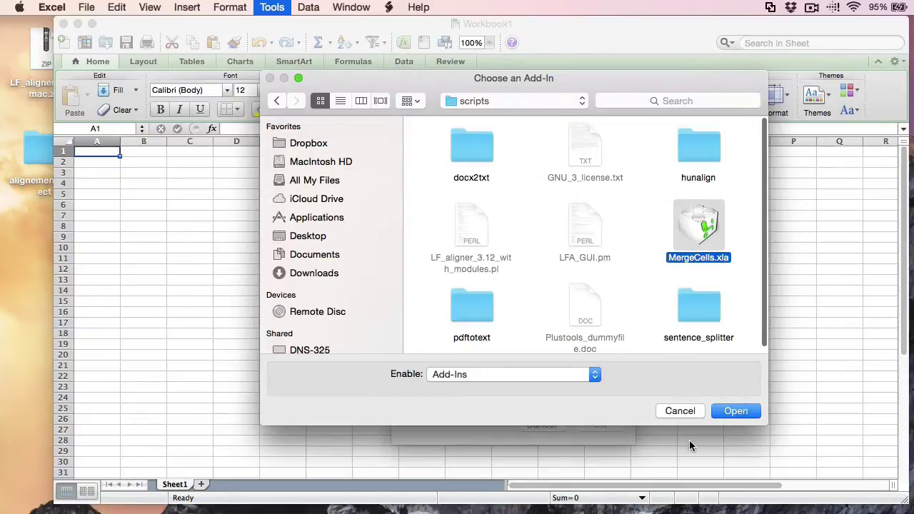
{"action": "left_click", "coordinate": [736, 412]}
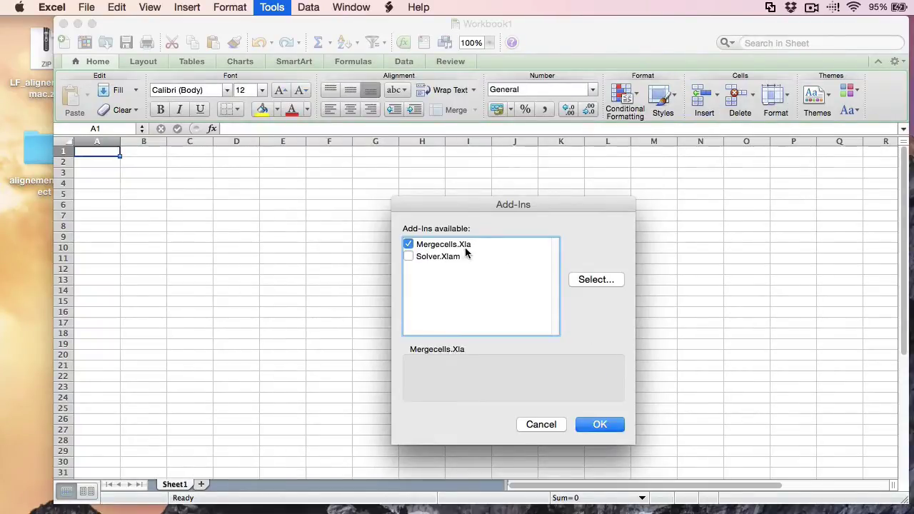
{"action": "left_click", "coordinate": [604, 426]}
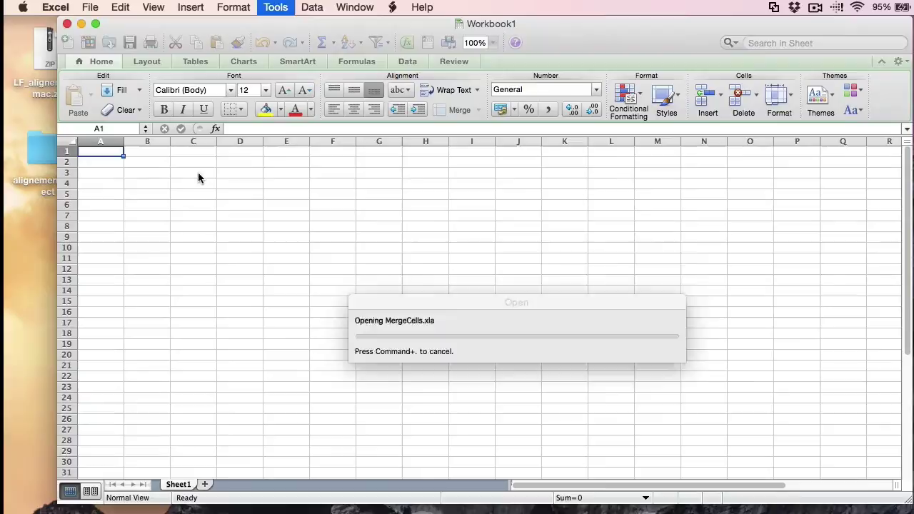
{"action": "left_click", "coordinate": [81, 23]}
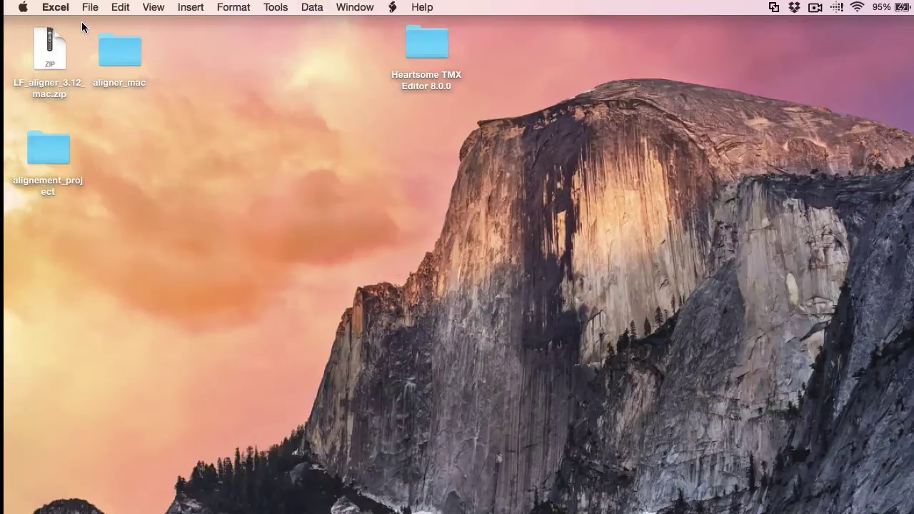
{"action": "left_click", "coordinate": [188, 105]}
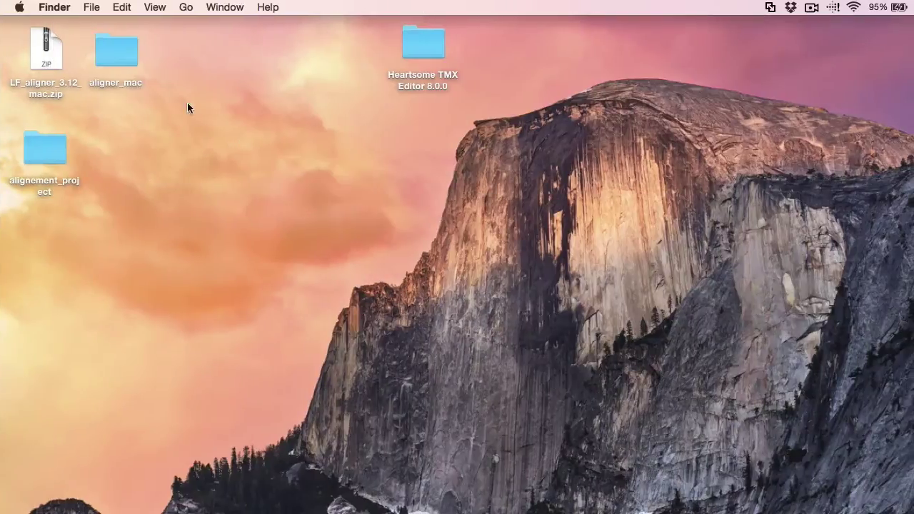
Try to launch LF_aligner_3.12.command from the aligner_mac folder and dismiss the security alert.
{"action": "double_click", "coordinate": [123, 52]}
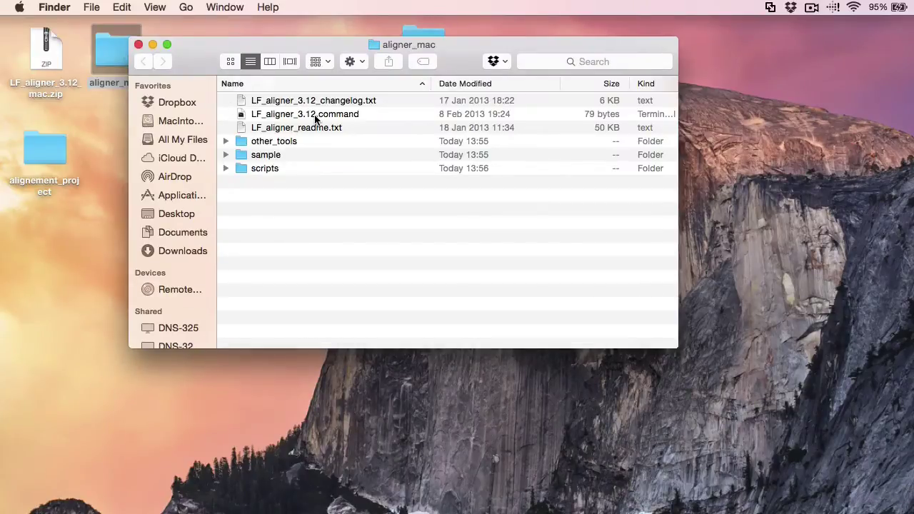
{"action": "left_click", "coordinate": [316, 116]}
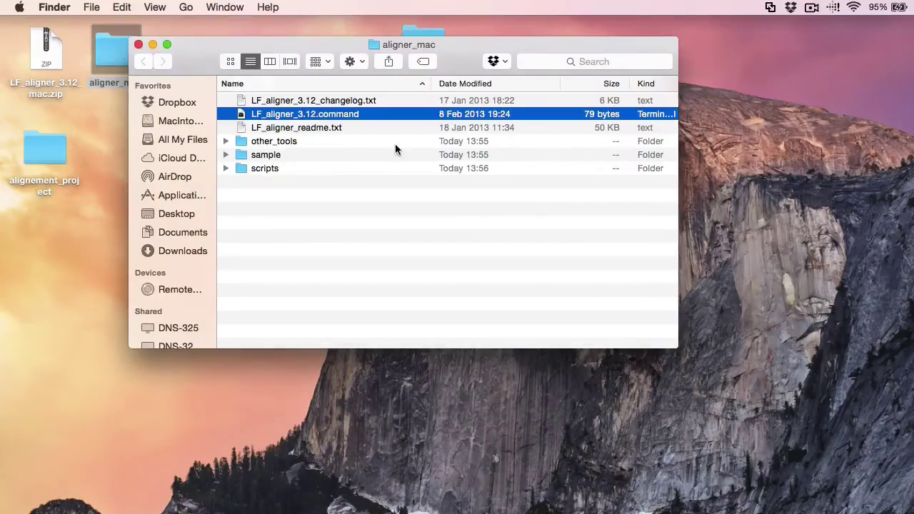
{"action": "double_click", "coordinate": [334, 116]}
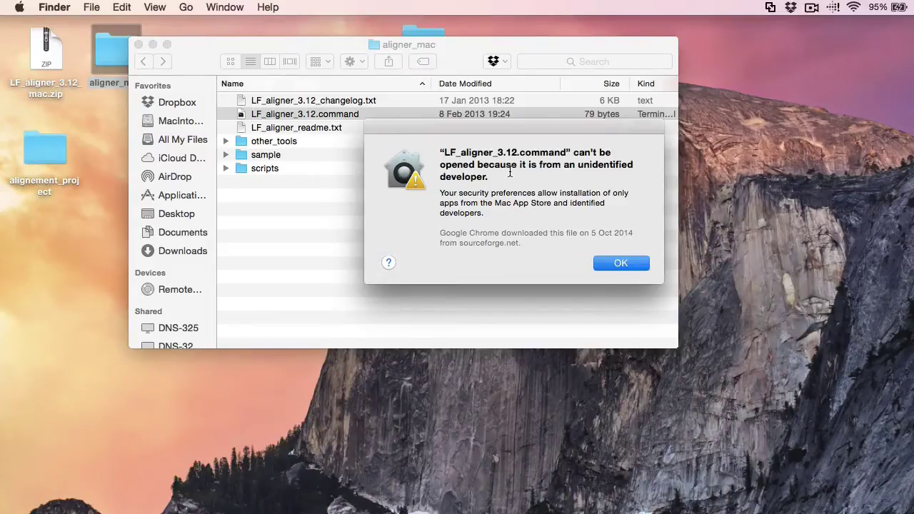
{"action": "left_click", "coordinate": [621, 263]}
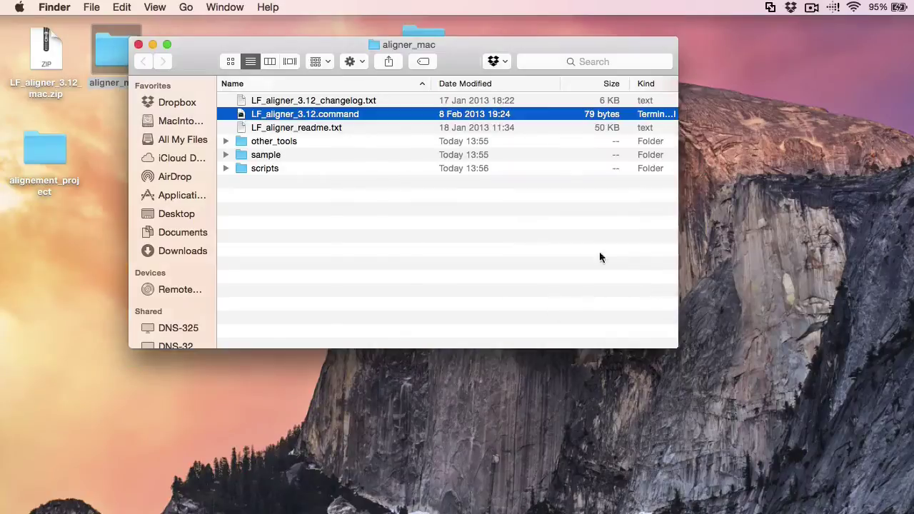
Allow the blocked LF_aligner_3.12.command in the Security & Privacy system preferences and open the script.
{"action": "left_click", "coordinate": [16, 8]}
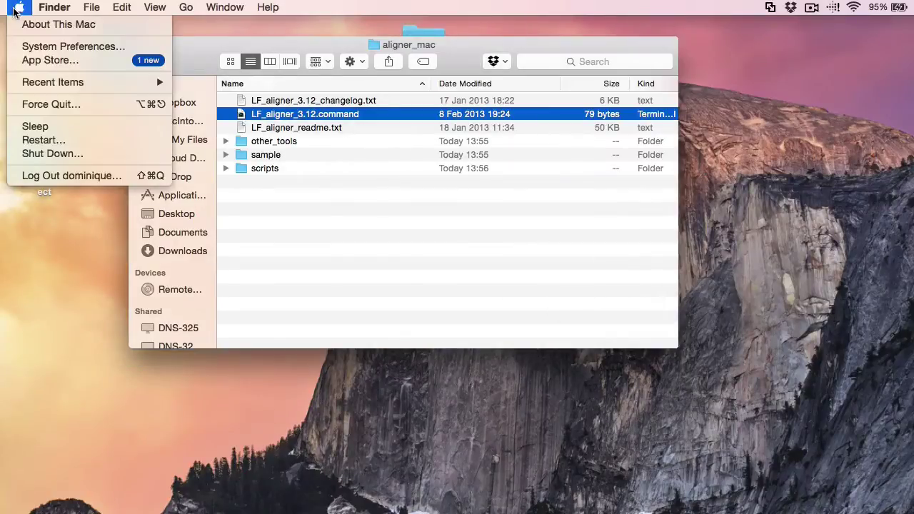
{"action": "left_click", "coordinate": [33, 47]}
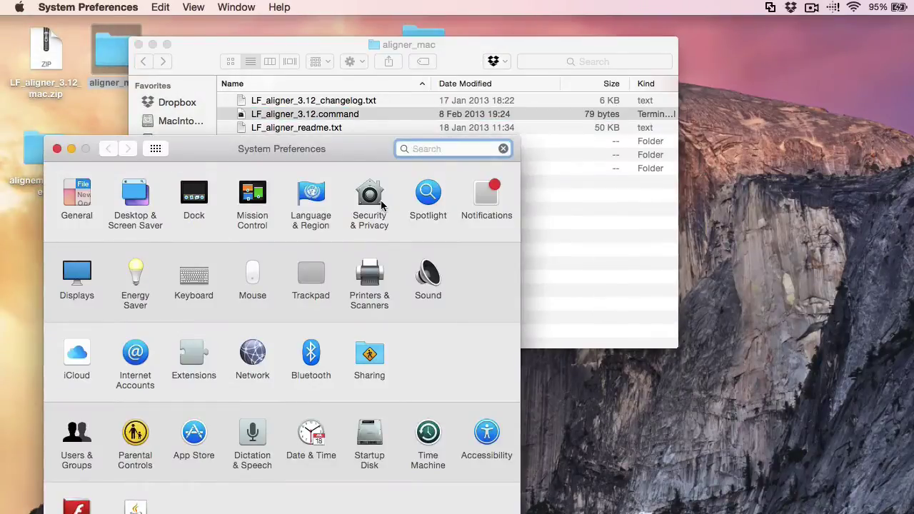
{"action": "left_click", "coordinate": [368, 200]}
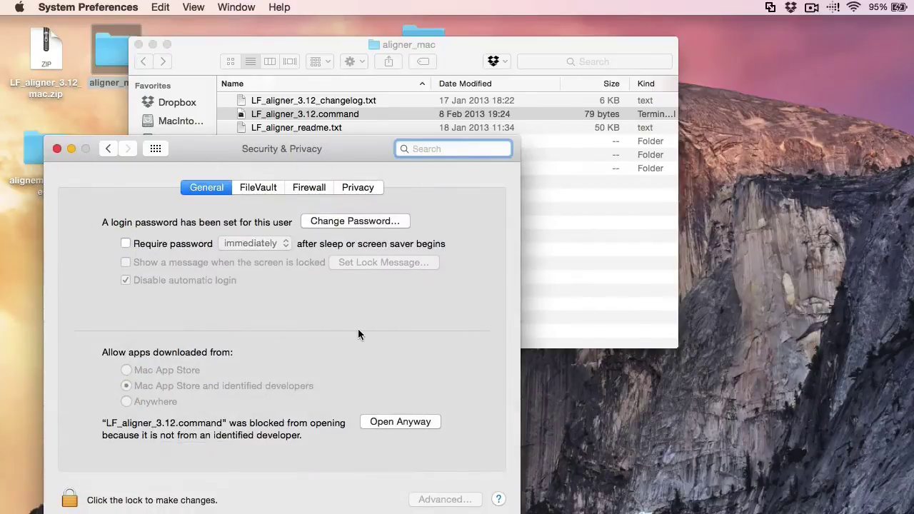
{"action": "left_click_drag", "start_coordinate": [296, 152], "coordinate": [328, 90]}
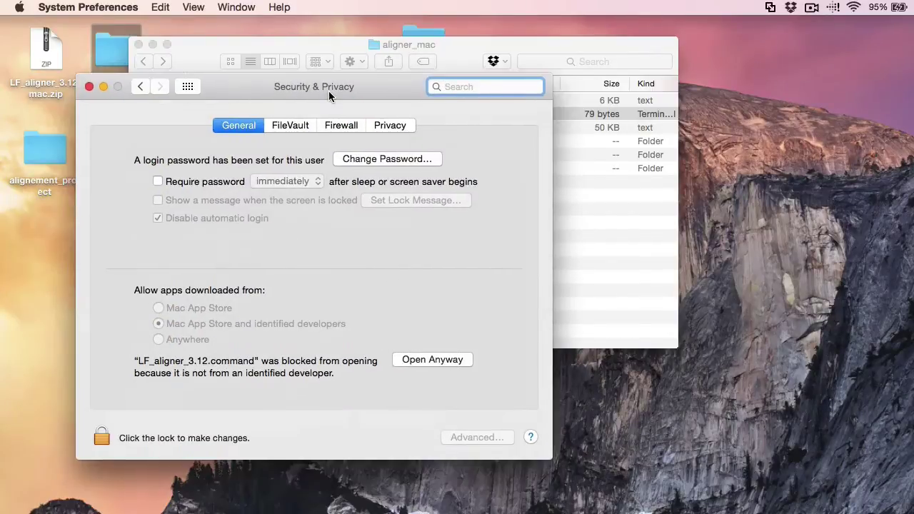
{"action": "left_click", "coordinate": [422, 361]}
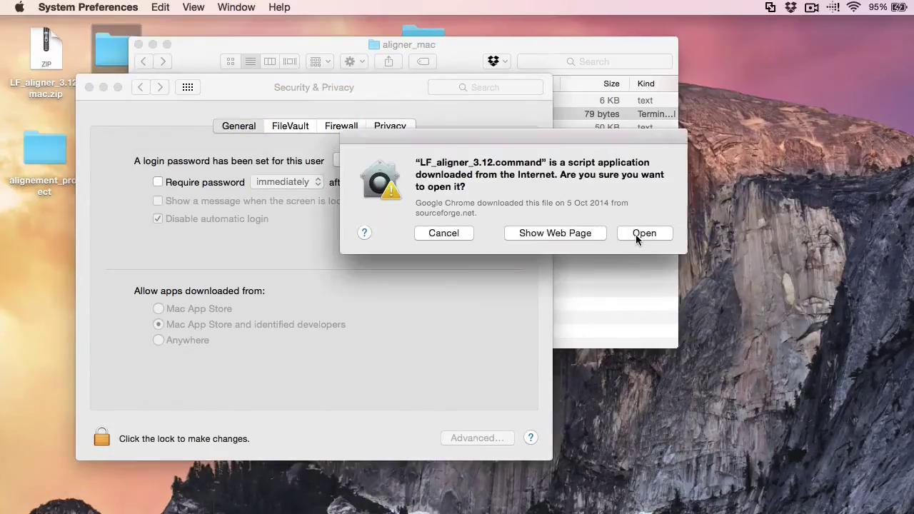
{"action": "left_click", "coordinate": [636, 236]}
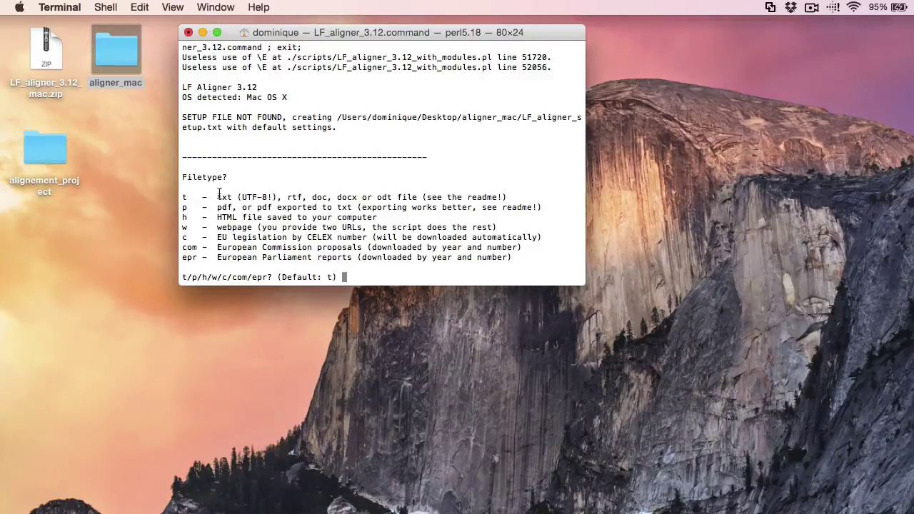
Choose file type t for txt, rtf, doc, docx or odt input and set the number of languages to 2.
{"action": "left_click_drag", "start_coordinate": [218, 198], "coordinate": [369, 201]}
{"action": "left_click", "coordinate": [356, 278]}
{"action": "type", "text": "t"}
{"action": "key", "text": "Return"}
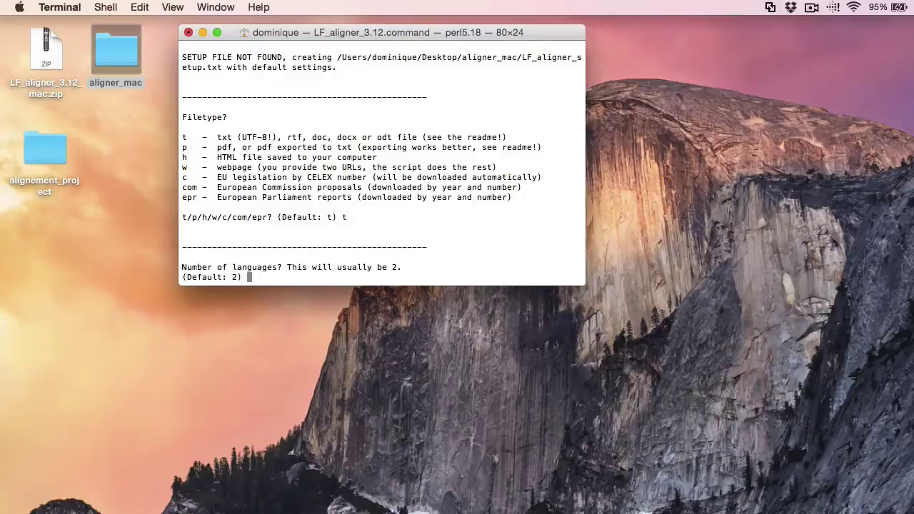
{"action": "type", "text": "2"}
{"action": "key", "text": "Return"}
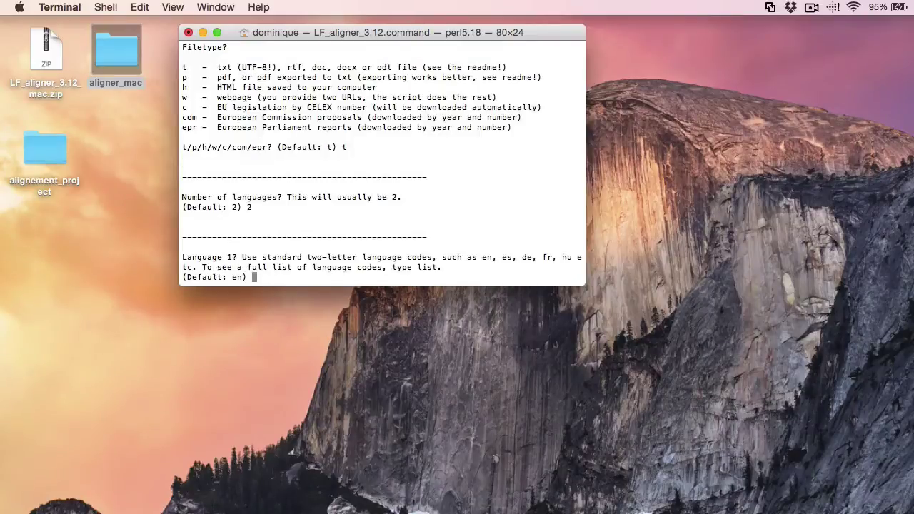
Set language 1 to fi and language 2 to sv for the alignment.
{"action": "type", "text": "fi"}
{"action": "key", "text": "Return"}
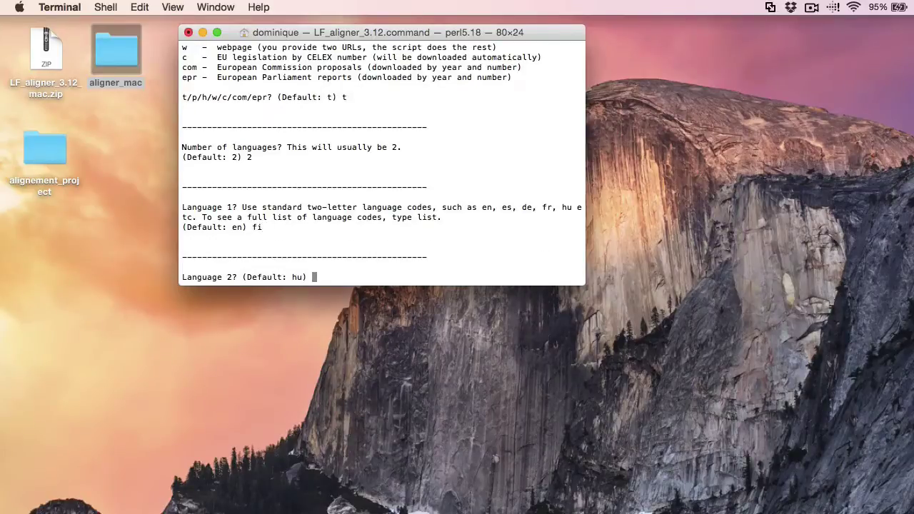
{"action": "type", "text": "sv"}
{"action": "key", "text": "Return"}
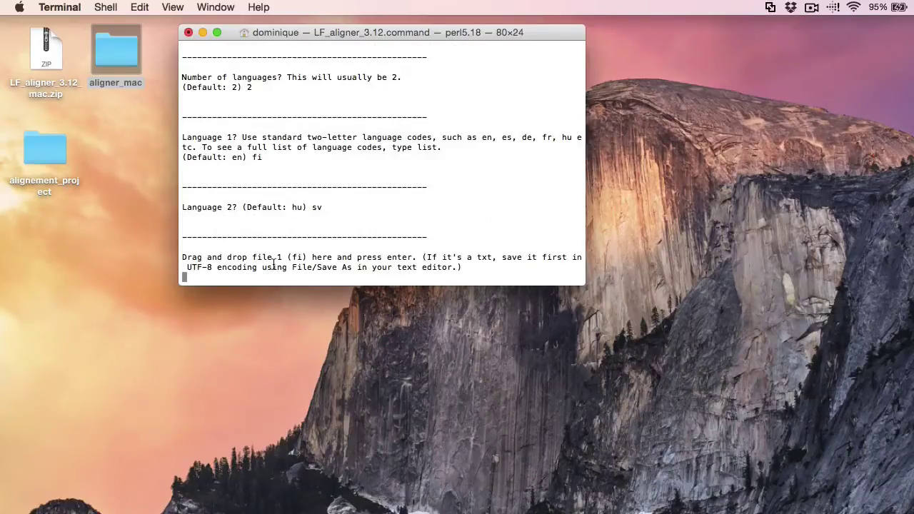
Supply tiedote_fi.docx from the alignement_project folder to the aligner as file 1.
{"action": "double_click", "coordinate": [42, 155]}
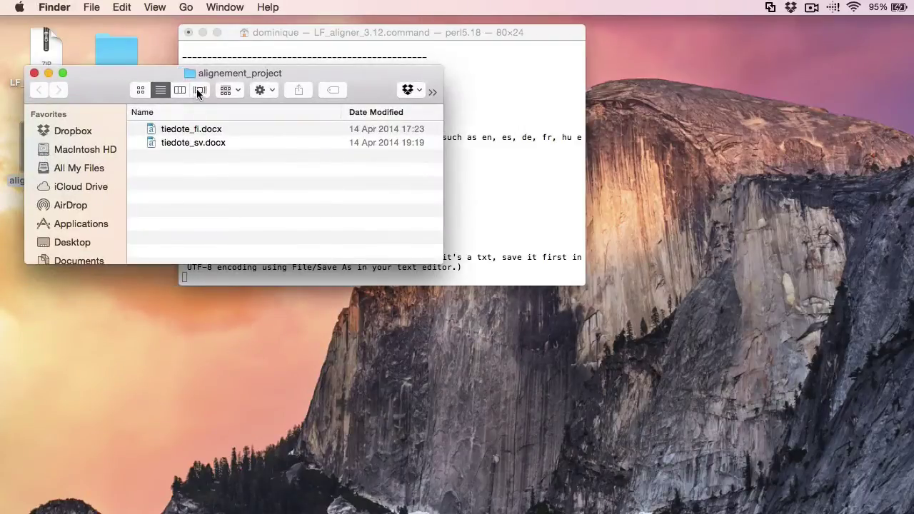
{"action": "left_click_drag", "start_coordinate": [151, 79], "coordinate": [136, 52]}
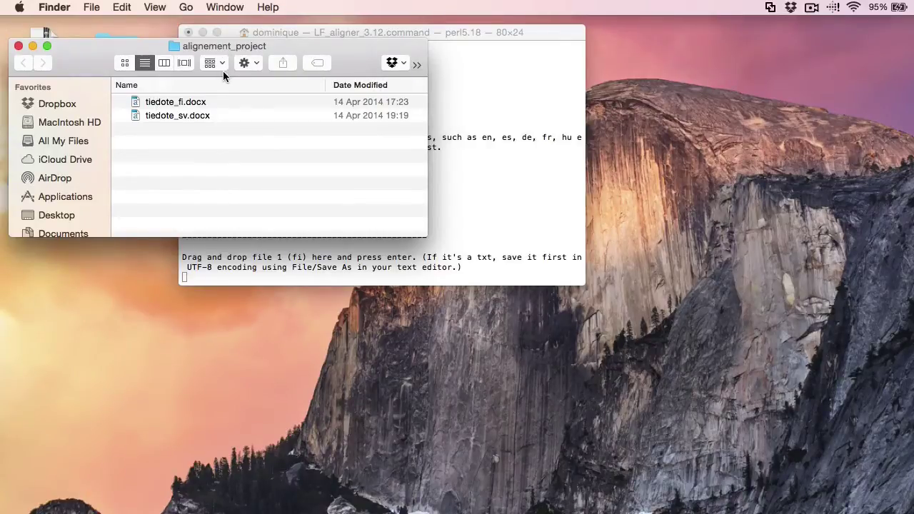
{"action": "left_click", "coordinate": [171, 102]}
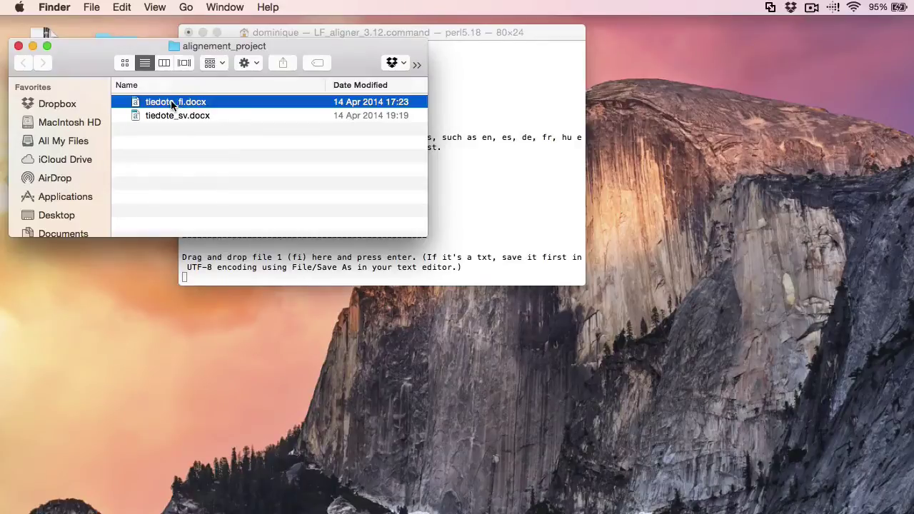
{"action": "left_click_drag", "start_coordinate": [150, 104], "coordinate": [467, 204]}
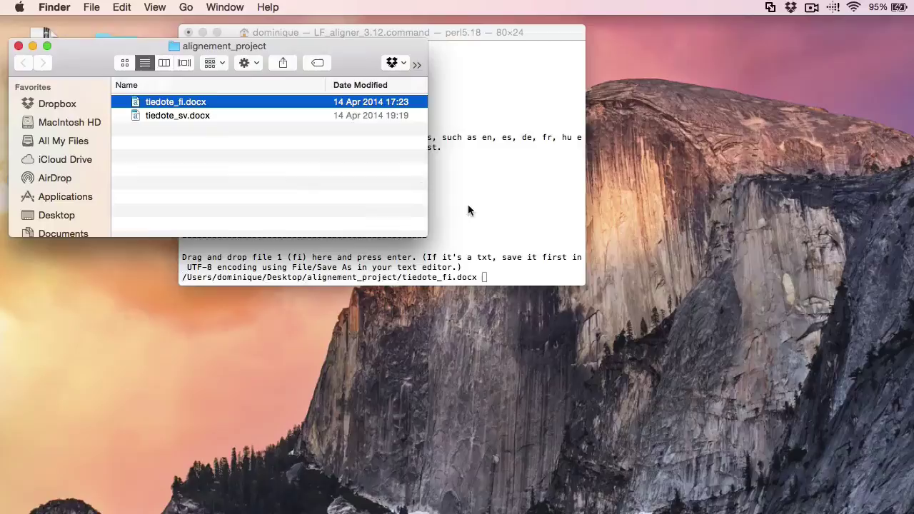
{"action": "left_click", "coordinate": [509, 271]}
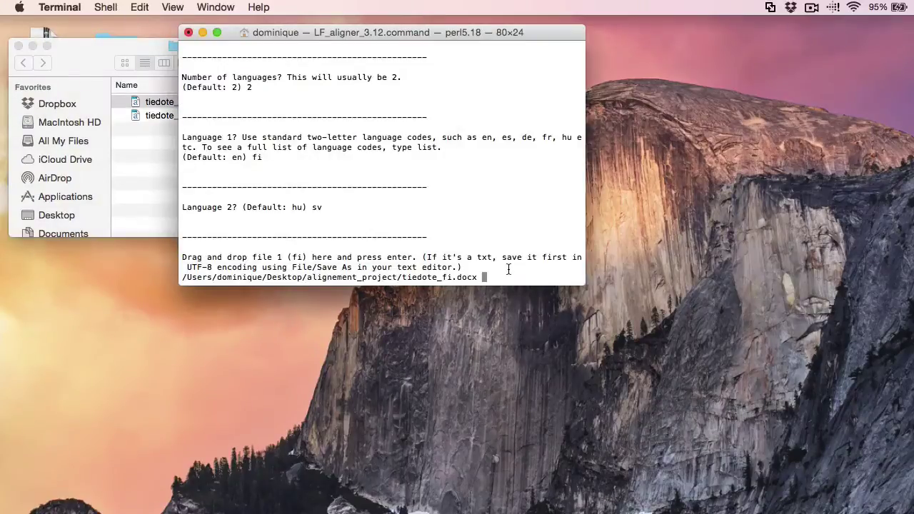
{"action": "key", "text": "Return"}
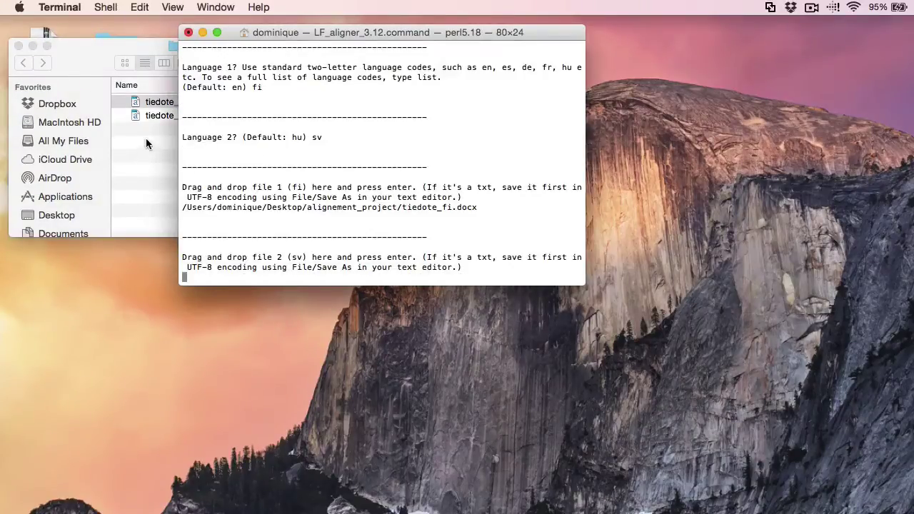
Supply tiedote_sv.docx from the alignement_project folder to the aligner as file 2.
{"action": "left_click", "coordinate": [145, 115]}
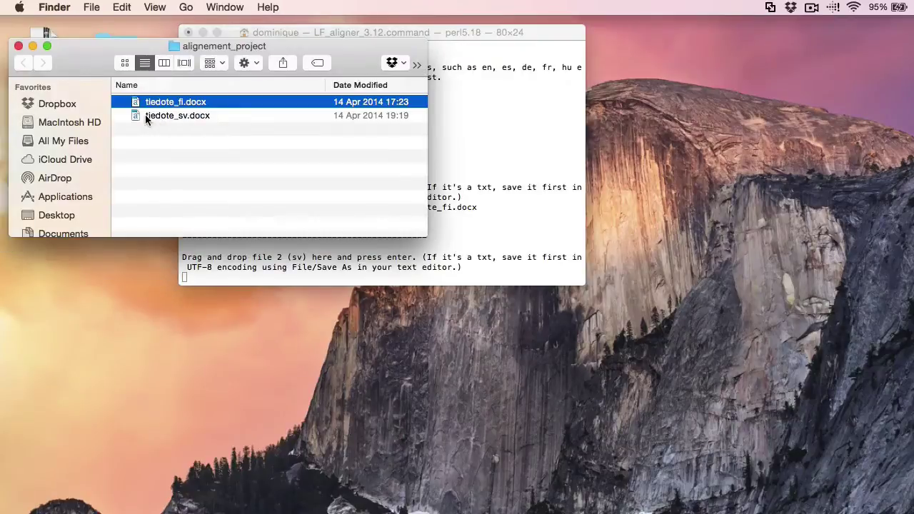
{"action": "left_click", "coordinate": [145, 115]}
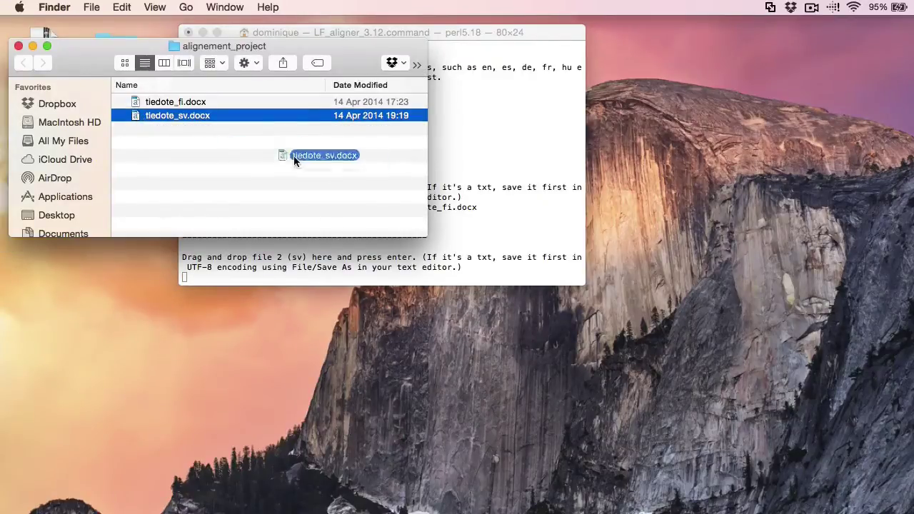
{"action": "left_click_drag", "start_coordinate": [294, 156], "coordinate": [525, 212]}
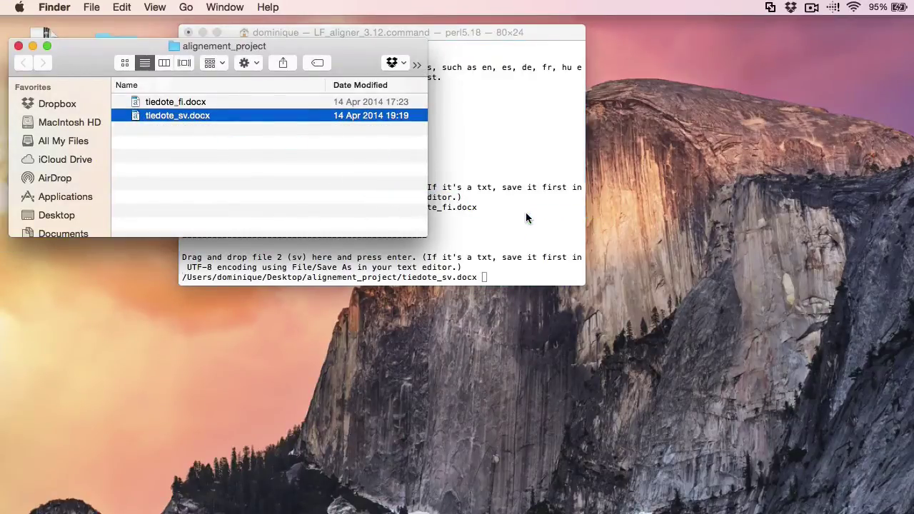
{"action": "left_click", "coordinate": [505, 275]}
{"action": "key", "text": "Return"}
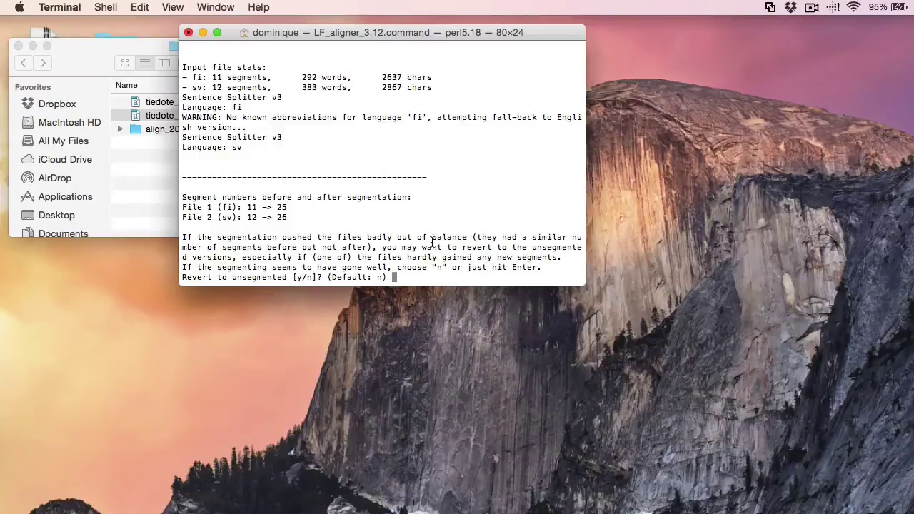
Keep the segmented versions of the files, and create and open an xls for reviewing the autoalignment.
{"action": "key", "text": "Return"}
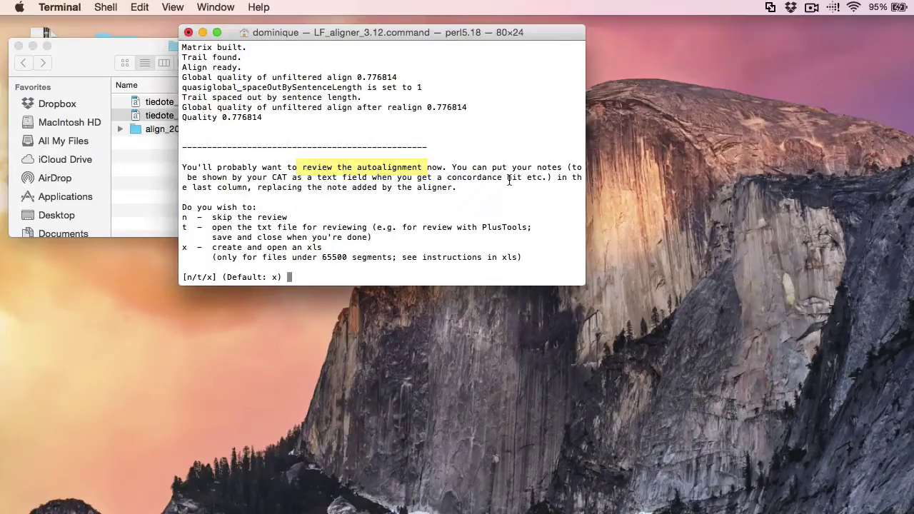
{"action": "left_click_drag", "start_coordinate": [481, 228], "coordinate": [531, 227]}
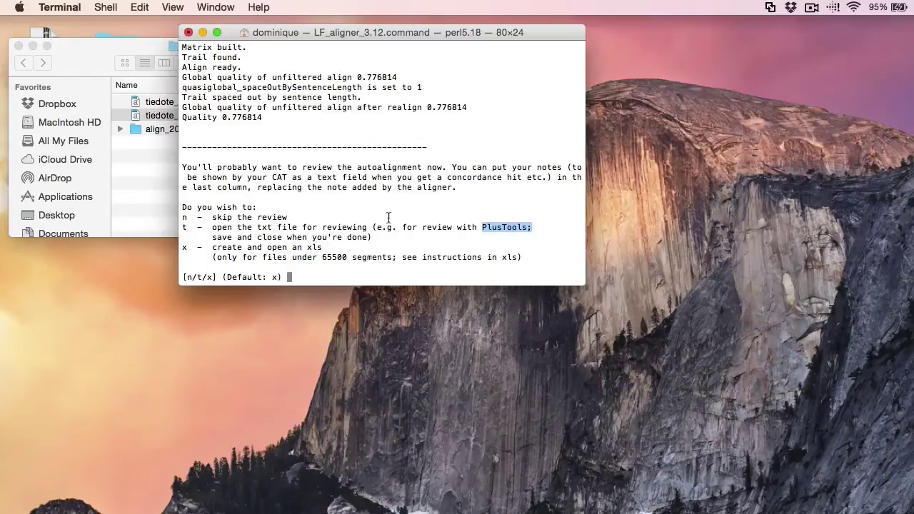
{"action": "left_click", "coordinate": [312, 243]}
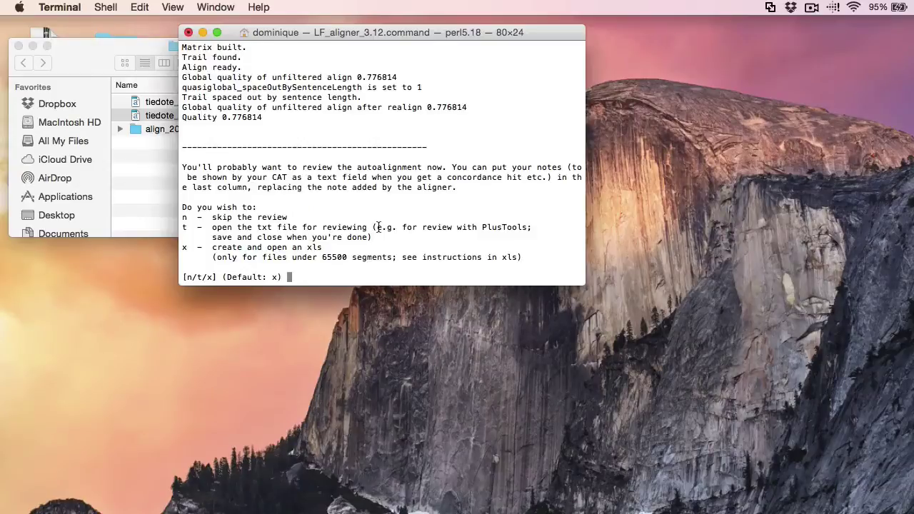
{"action": "key", "text": "Return"}
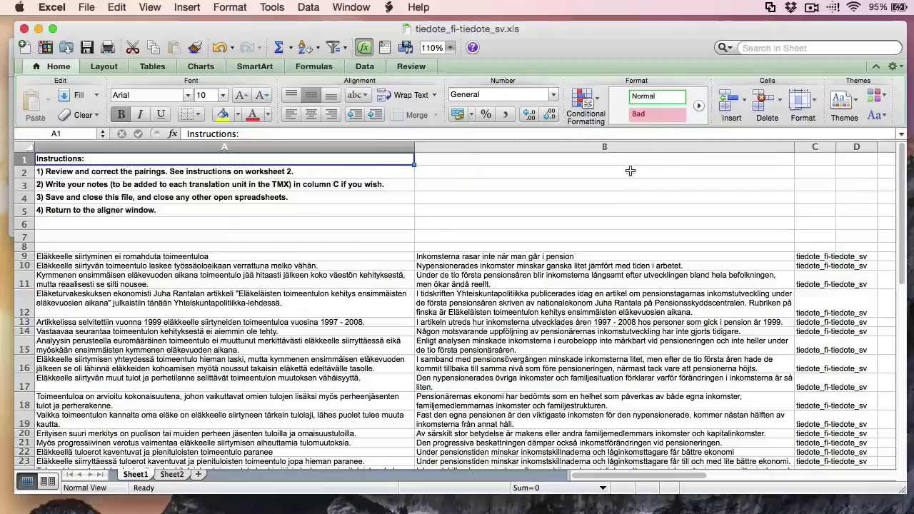
Examine the first aligned pair in row 9 and read the Excel macro instructions on Sheet2.
{"action": "left_click", "coordinate": [169, 257]}
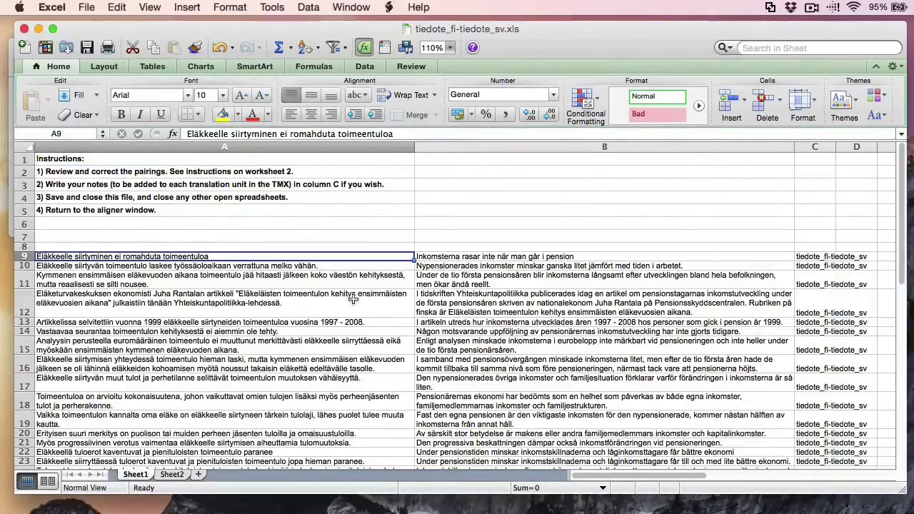
{"action": "left_click", "coordinate": [503, 257]}
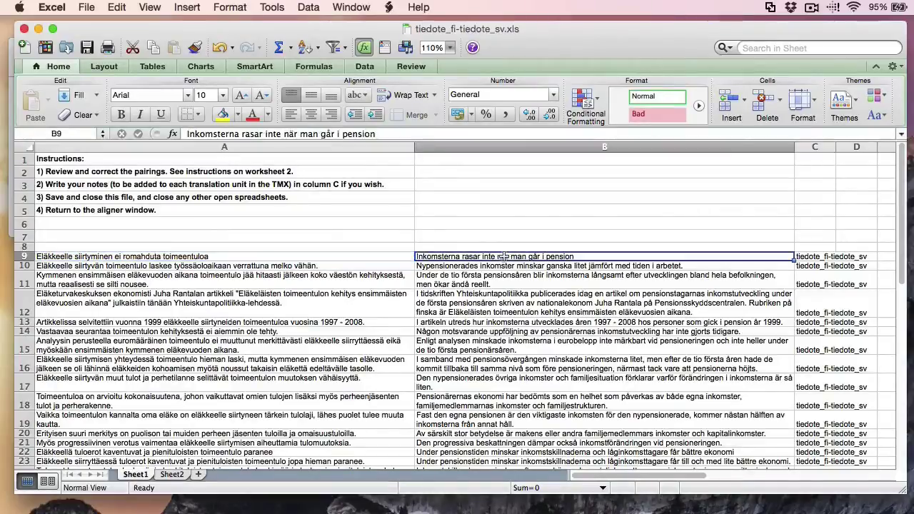
{"action": "left_click", "coordinate": [170, 477]}
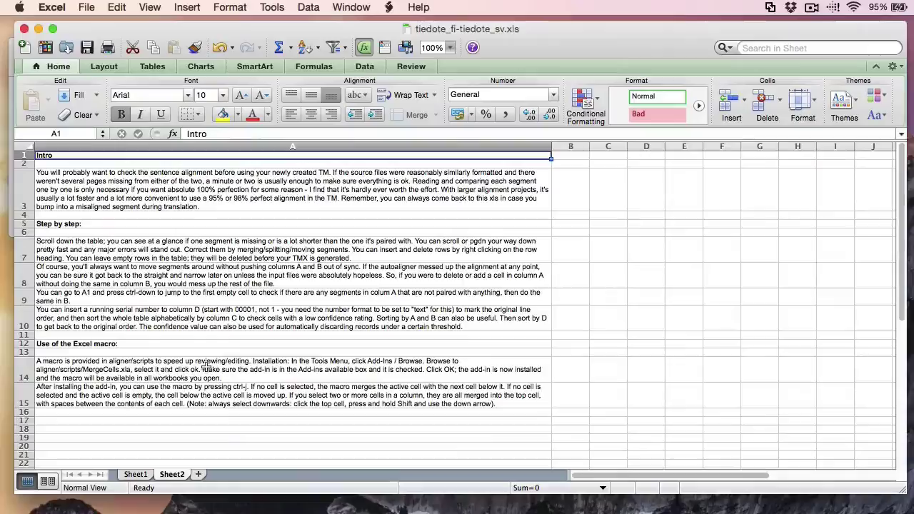
{"action": "left_click", "coordinate": [257, 396]}
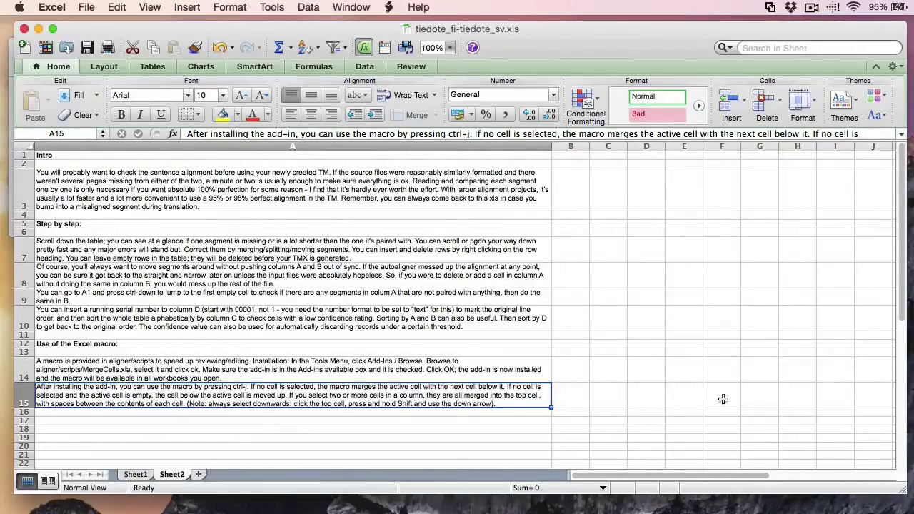
{"action": "left_click", "coordinate": [138, 475]}
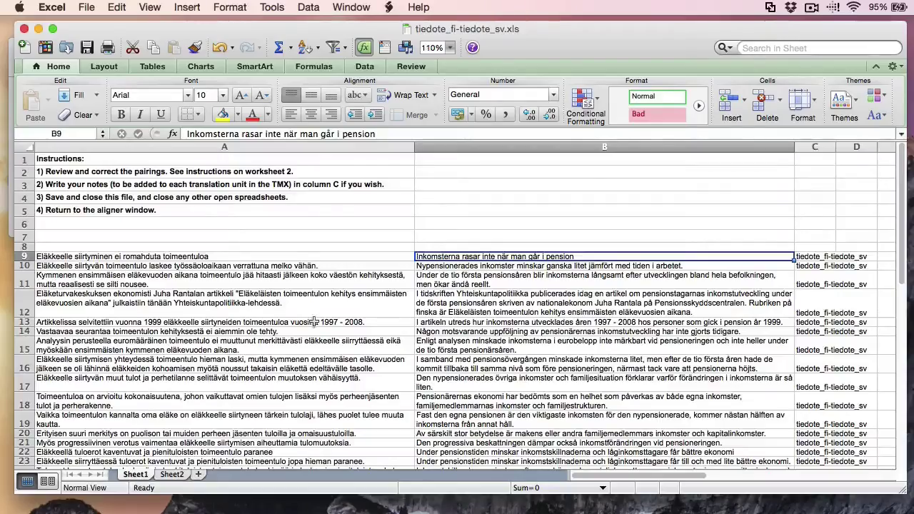
Review the Finnish and Swedish segment pairs on Sheet1 from row 10 to the end of the table, looking for misaligned rows.
{"action": "left_click", "coordinate": [294, 268]}
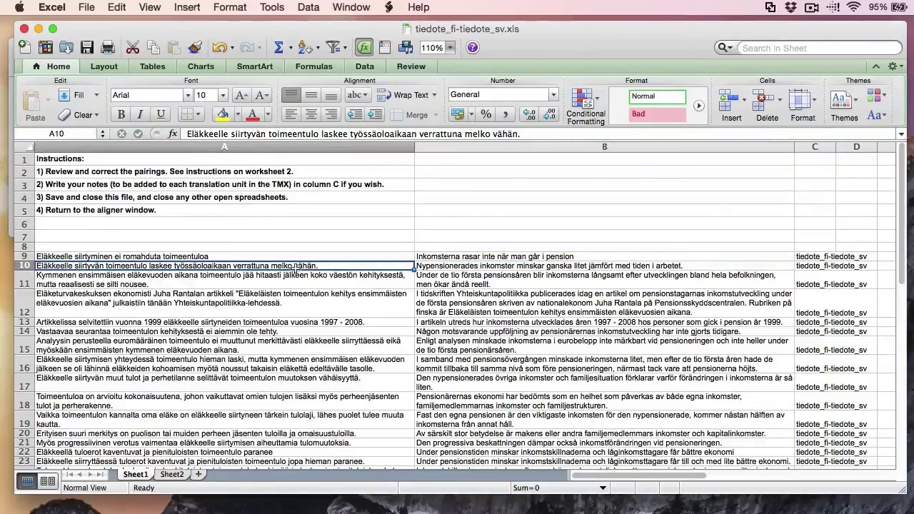
{"action": "key", "text": "Down"}
{"action": "key", "text": "Down"}
{"action": "key", "text": "Down"}
{"action": "key", "text": "Right"}
{"action": "key", "text": "Left"}
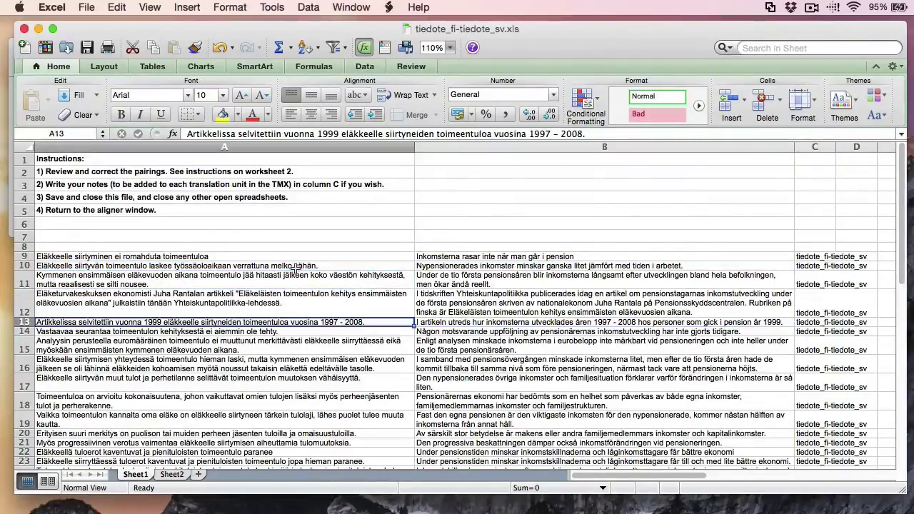
{"action": "key", "text": "Down"}
{"action": "key", "text": "Down"}
{"action": "key", "text": "Down"}
{"action": "key", "text": "Down"}
{"action": "key", "text": "Down"}
{"action": "key", "text": "Down"}
{"action": "key", "text": "Down"}
{"action": "key", "text": "Down"}
{"action": "key", "text": "Down"}
{"action": "key", "text": "Down"}
{"action": "key", "text": "Down"}
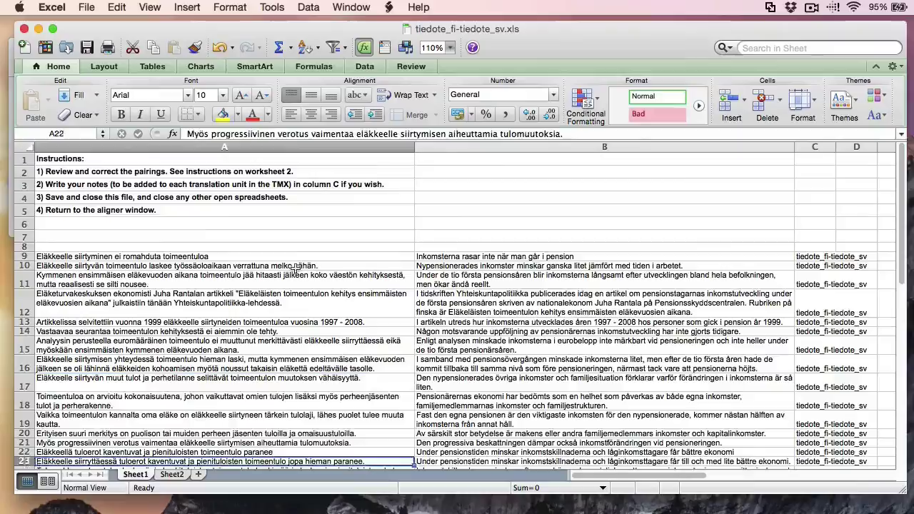
{"action": "key", "text": "Down"}
{"action": "key", "text": "Down"}
{"action": "key", "text": "Down"}
{"action": "key", "text": "Down"}
{"action": "key", "text": "Down"}
{"action": "key", "text": "Down"}
{"action": "key", "text": "Down"}
{"action": "key", "text": "Down"}
{"action": "key", "text": "Down"}
{"action": "key", "text": "Down"}
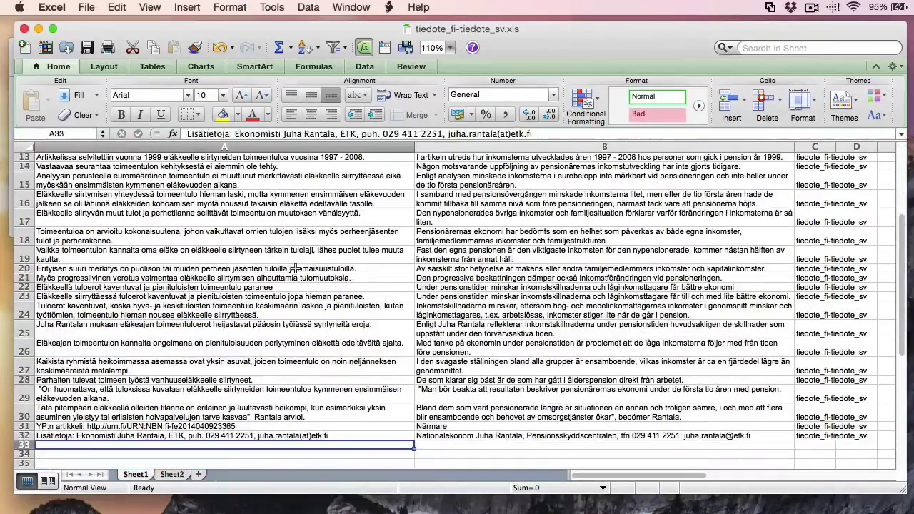
{"action": "key", "text": "Up"}
{"action": "key", "text": "Up"}
{"action": "key", "text": "Up"}
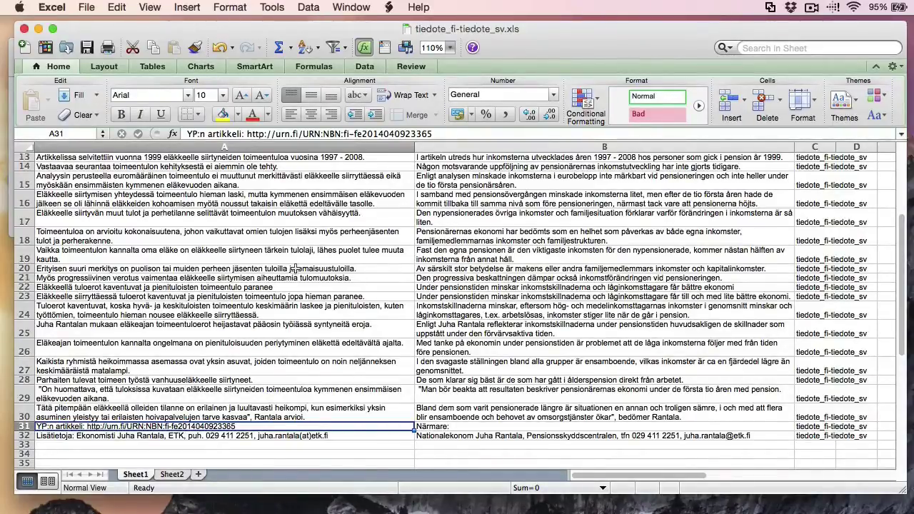
Clear the "YP:n artikkeli" link text from cell A31.
{"action": "key", "text": "Right"}
{"action": "key", "text": "Left"}
{"action": "key", "text": "BackSpace"}
{"action": "key", "text": "Return"}
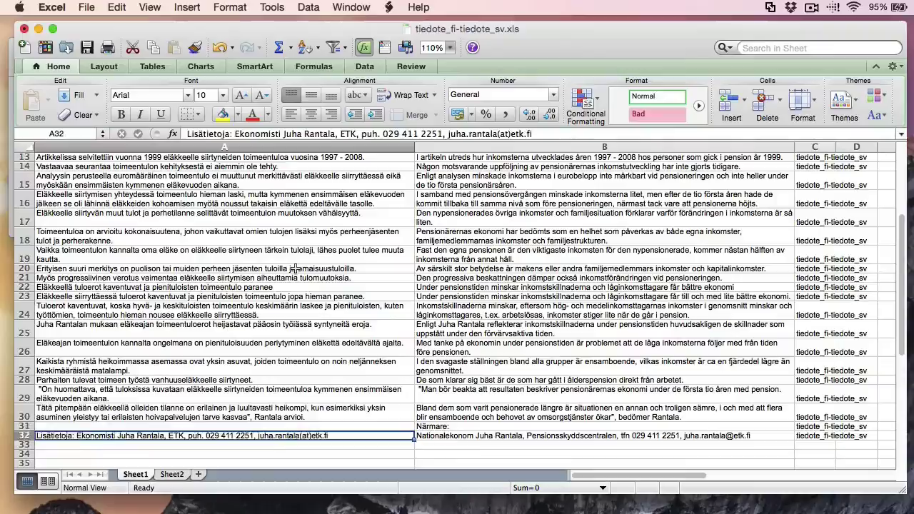
Merge the Swedish contact segment in B32 into the "Närmare:" cell B31 with the MergeCells macro.
{"action": "key", "text": "Up"}
{"action": "left_click", "coordinate": [453, 428]}
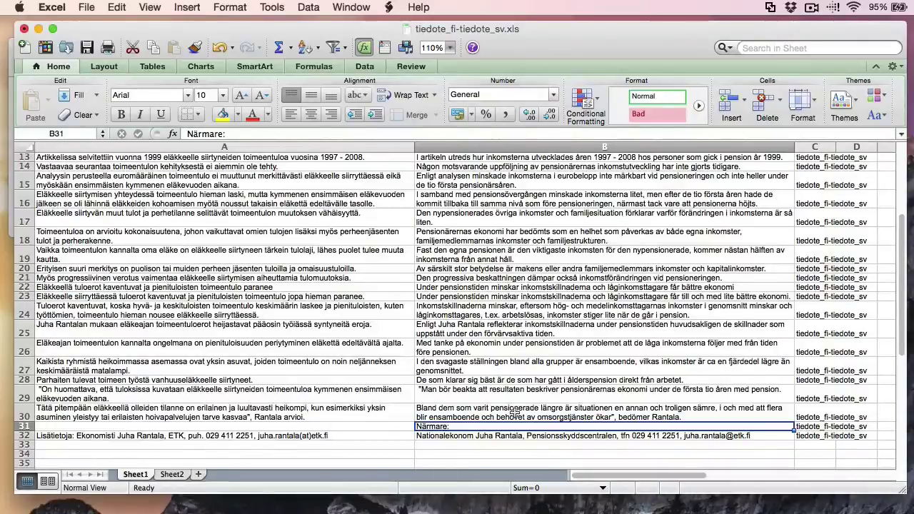
{"action": "key", "text": "super+v"}
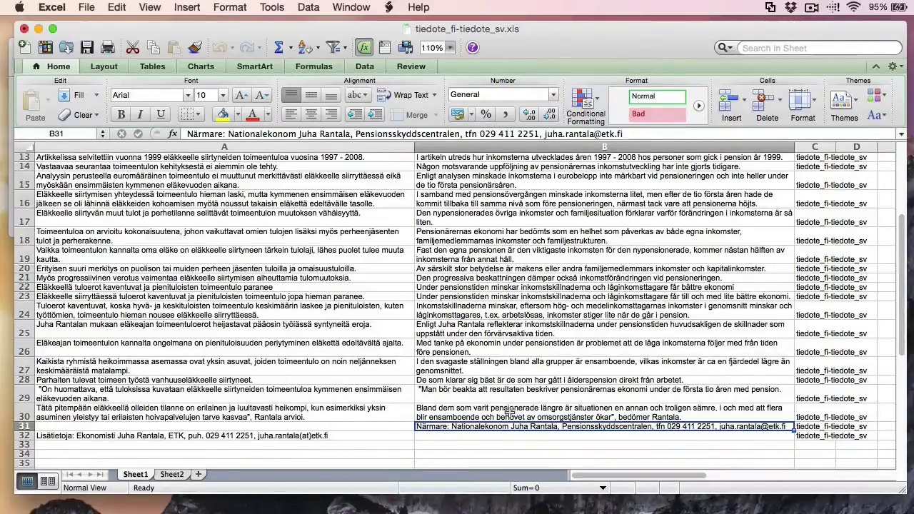
Move the Finnish contact segment from A32 up into the empty cell A31 with the MergeCells macro, and save the workbook.
{"action": "left_click", "coordinate": [53, 426]}
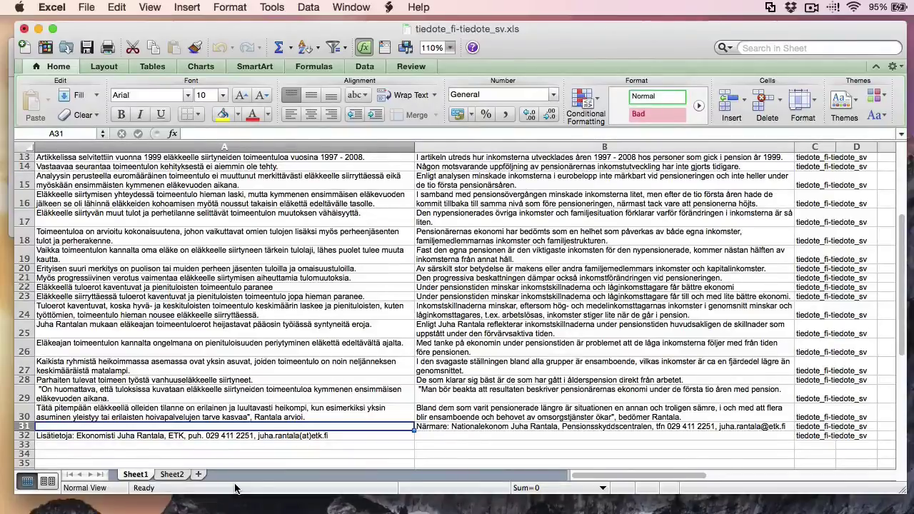
{"action": "key", "text": "super+v"}
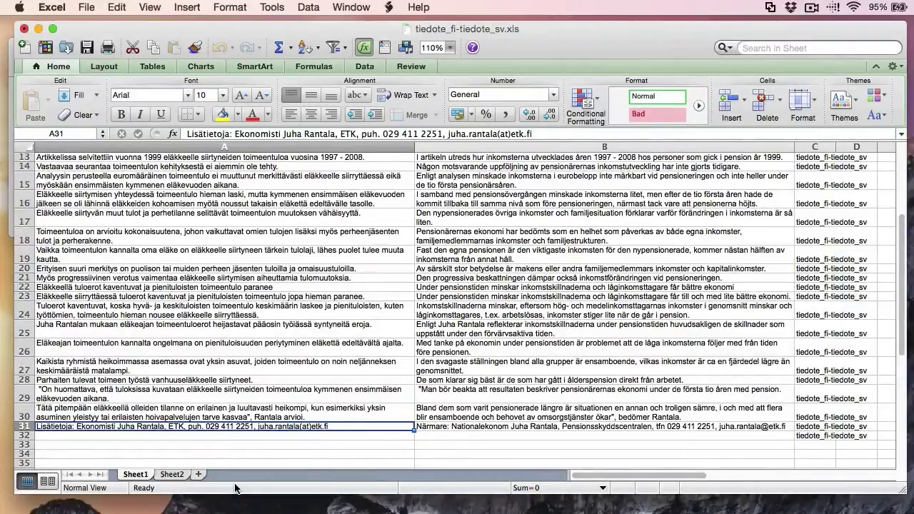
{"action": "left_click", "coordinate": [84, 7]}
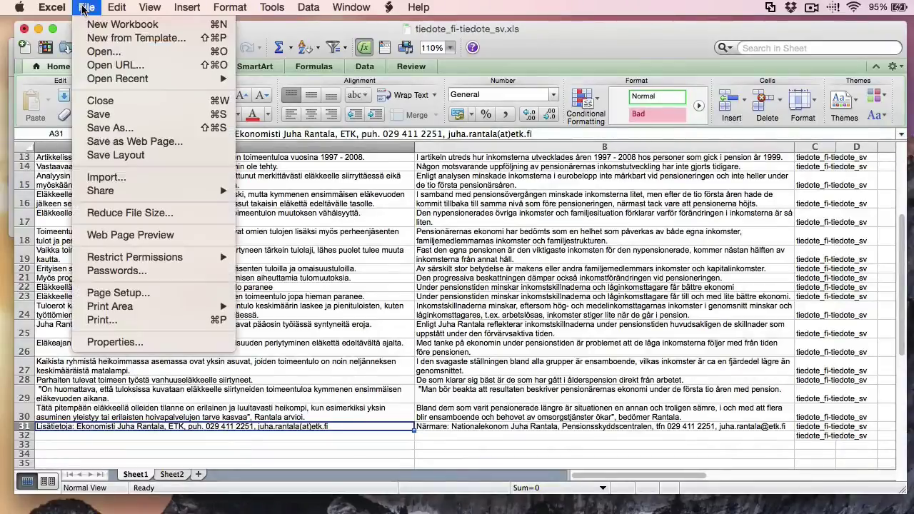
{"action": "left_click", "coordinate": [99, 114]}
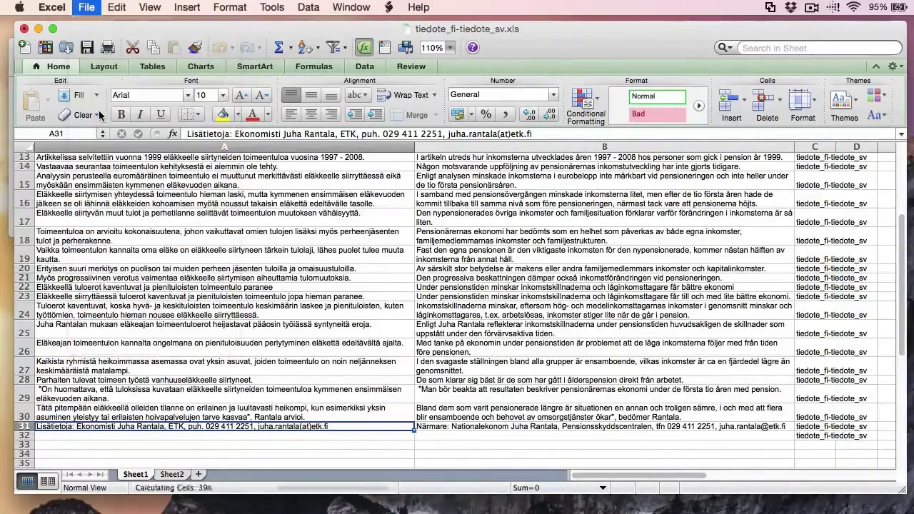
Close the reviewed workbook and decline TMX creation in the Terminal with n, ending the LF Aligner session and closing its window.
{"action": "left_click", "coordinate": [87, 8]}
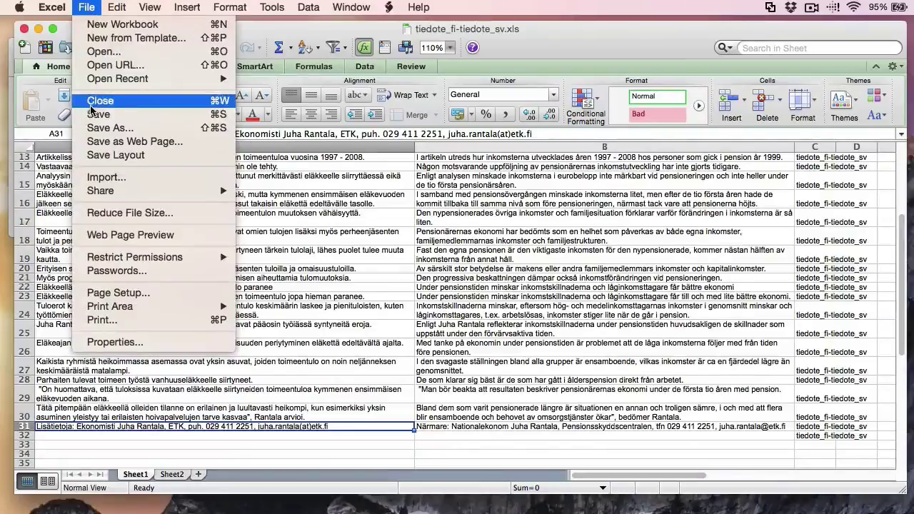
{"action": "left_click", "coordinate": [90, 104]}
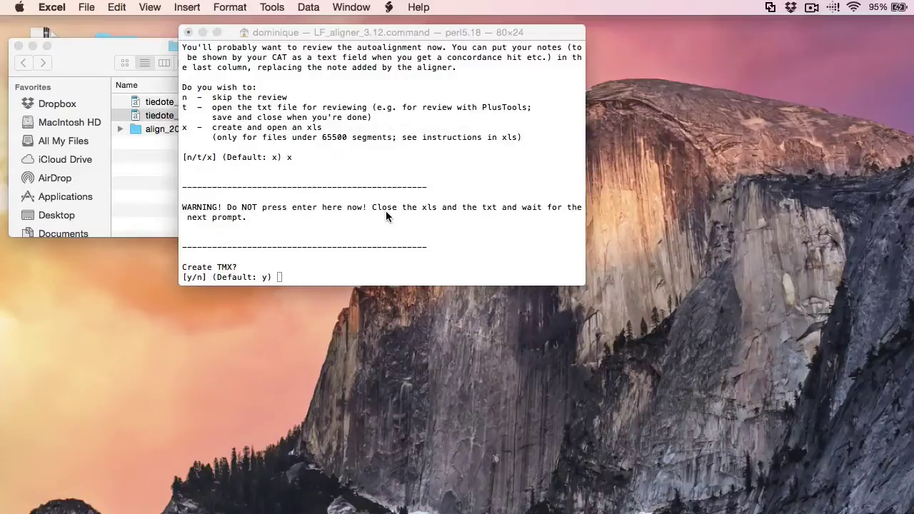
{"action": "left_click", "coordinate": [371, 259]}
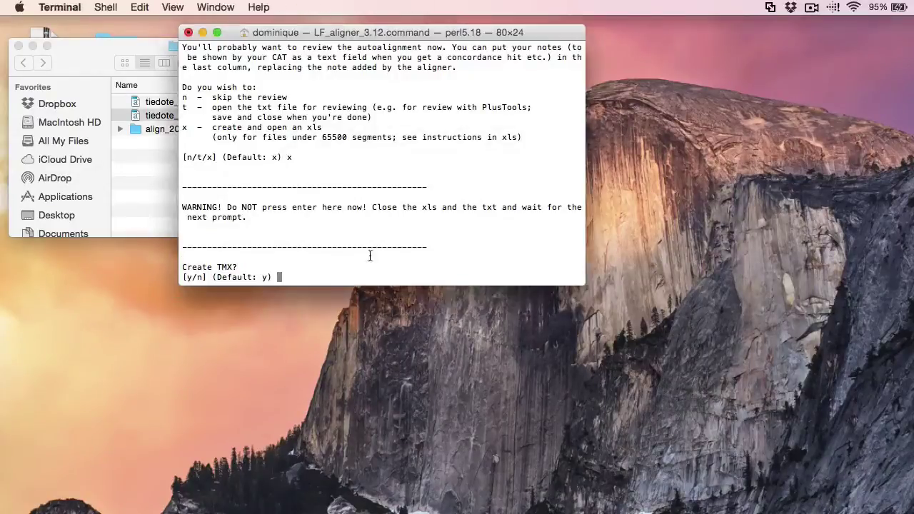
{"action": "type", "text": "n"}
{"action": "key", "text": "Return"}
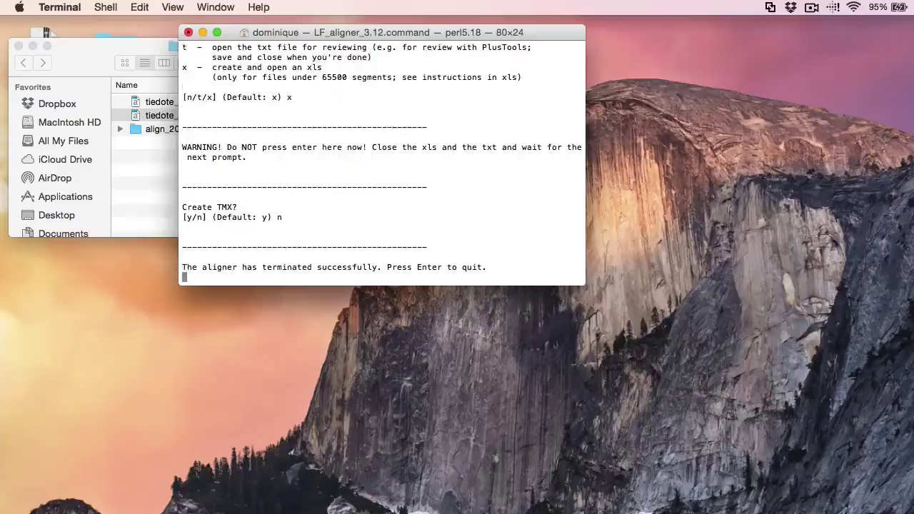
{"action": "key", "text": "Return"}
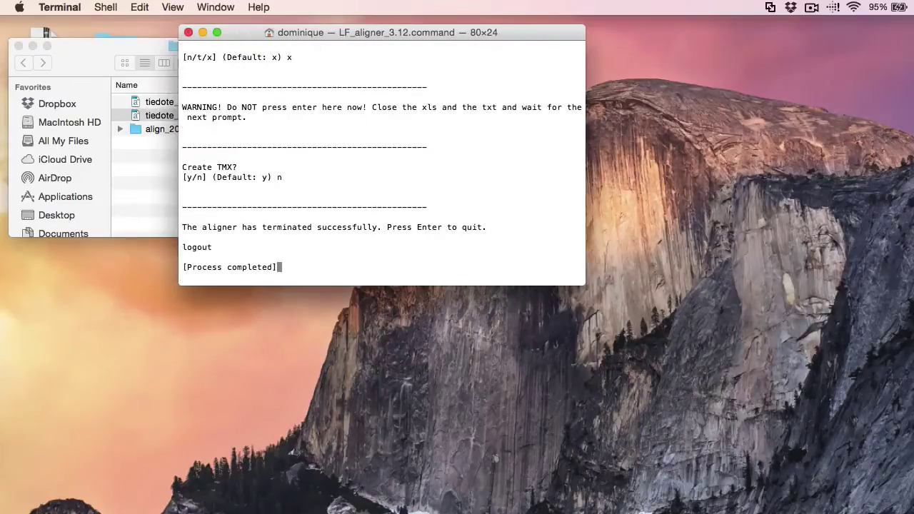
{"action": "left_click", "coordinate": [189, 32]}
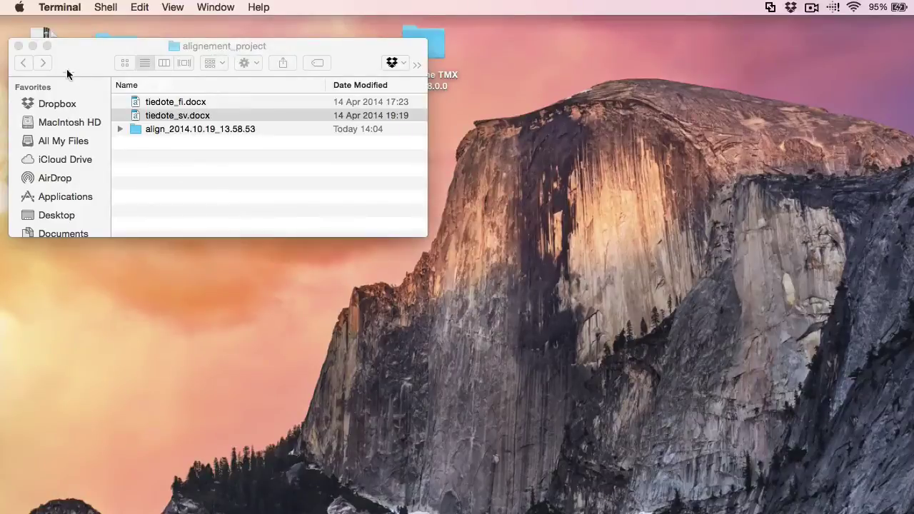
Launch TMX_maker_2.23.command from the other_tools folder inside aligner_mac, clearing the Finder windows out of the way.
{"action": "left_click", "coordinate": [33, 46]}
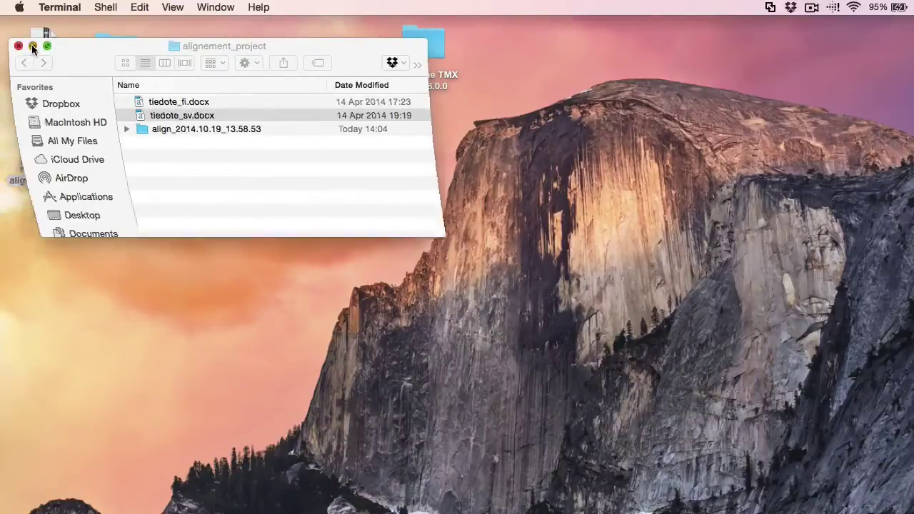
{"action": "double_click", "coordinate": [107, 52]}
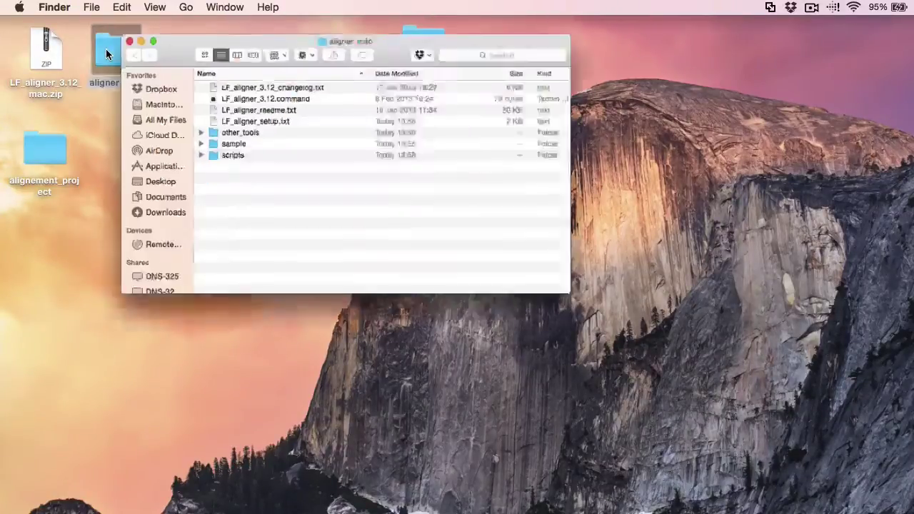
{"action": "left_click", "coordinate": [226, 156]}
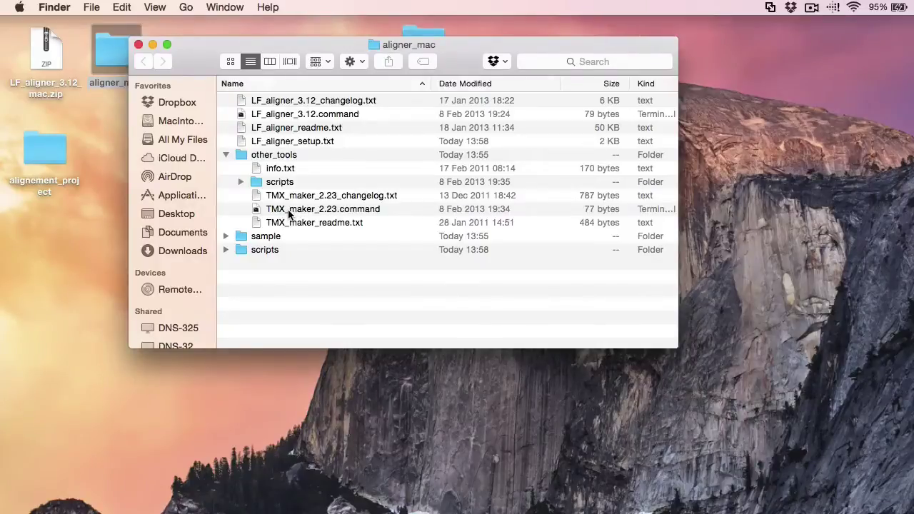
{"action": "double_click", "coordinate": [289, 210]}
{"action": "left_click", "coordinate": [138, 45]}
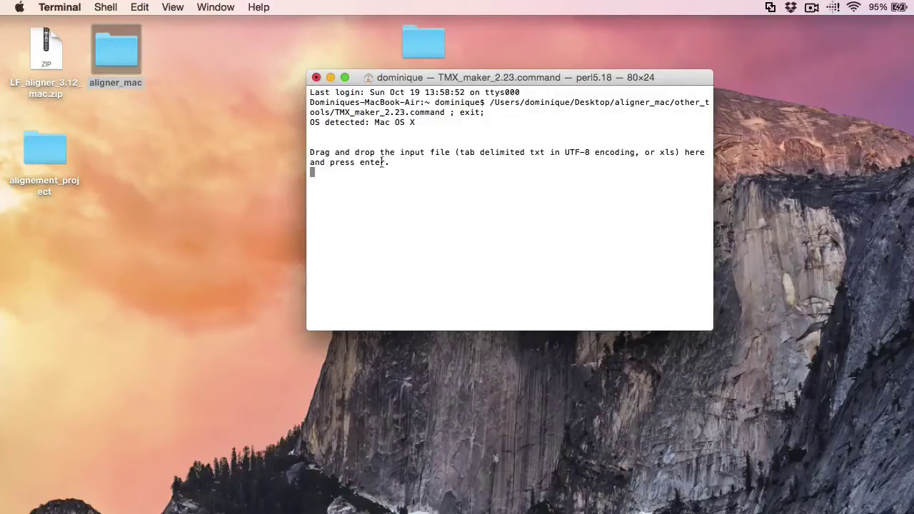
Supply tiedote_fi-tiedote_sv.xls from the align_2014.10.19_13.58.53 folder in alignement_project as the TMX maker's input file.
{"action": "double_click", "coordinate": [40, 148]}
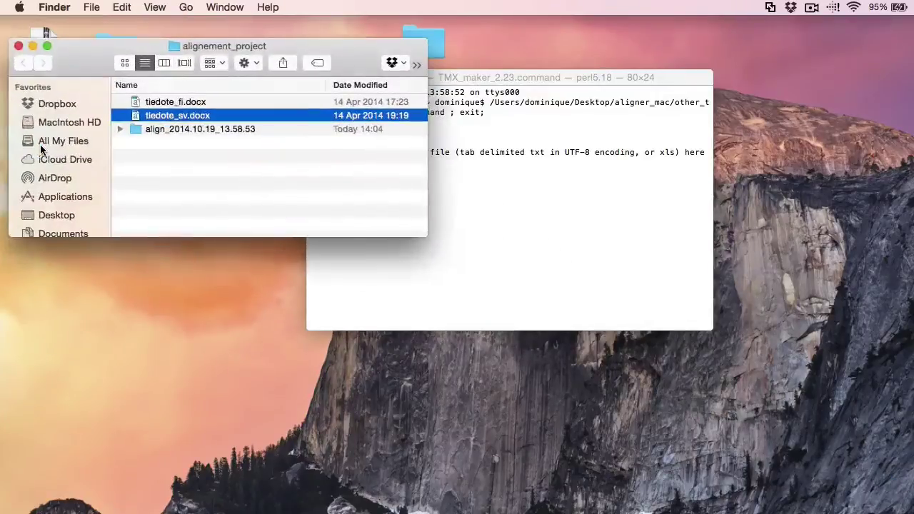
{"action": "double_click", "coordinate": [155, 129]}
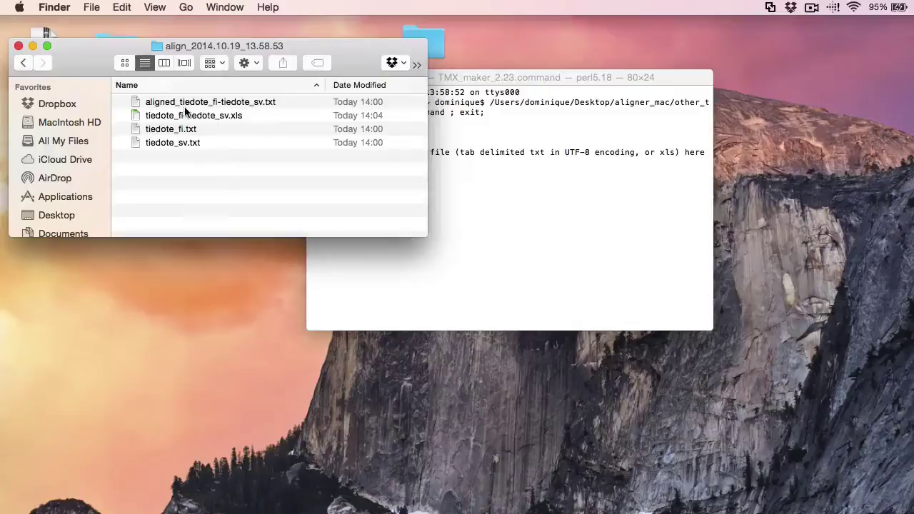
{"action": "left_click", "coordinate": [185, 116]}
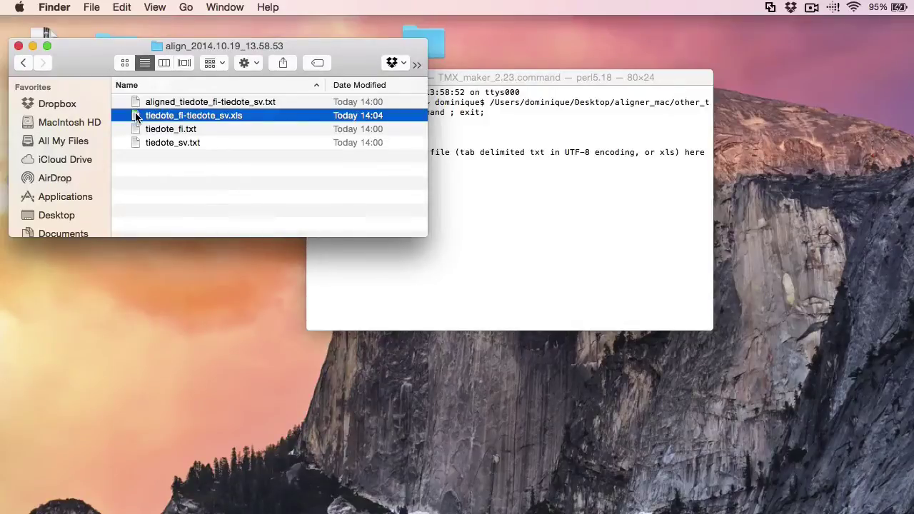
{"action": "left_click_drag", "start_coordinate": [143, 116], "coordinate": [479, 213]}
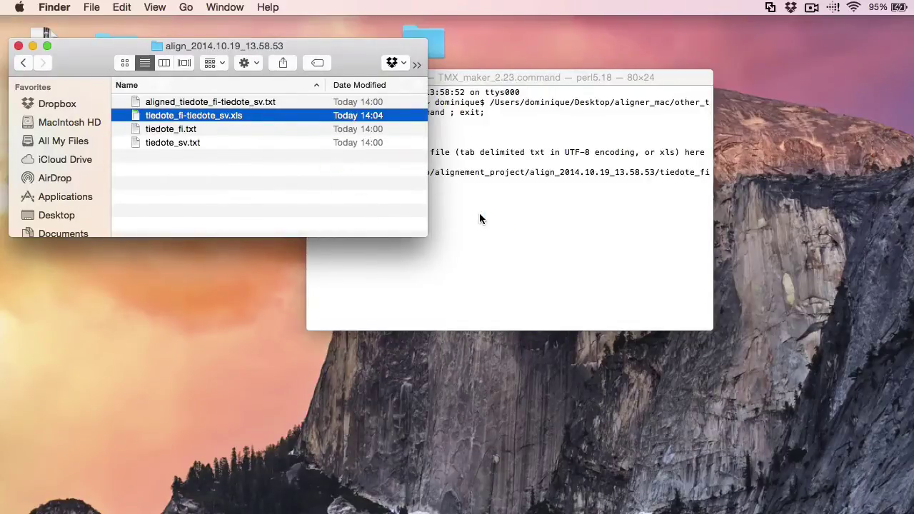
{"action": "left_click", "coordinate": [479, 213]}
{"action": "key", "text": "Return"}
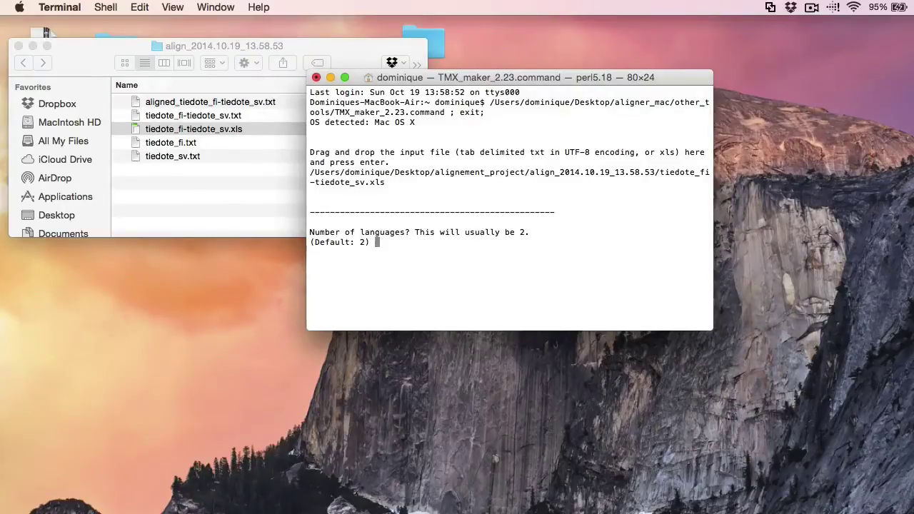
Accept the default of 2 languages and set the language codes to FI-FI for language 1 and SV-SE for language 2.
{"action": "key", "text": "Return"}
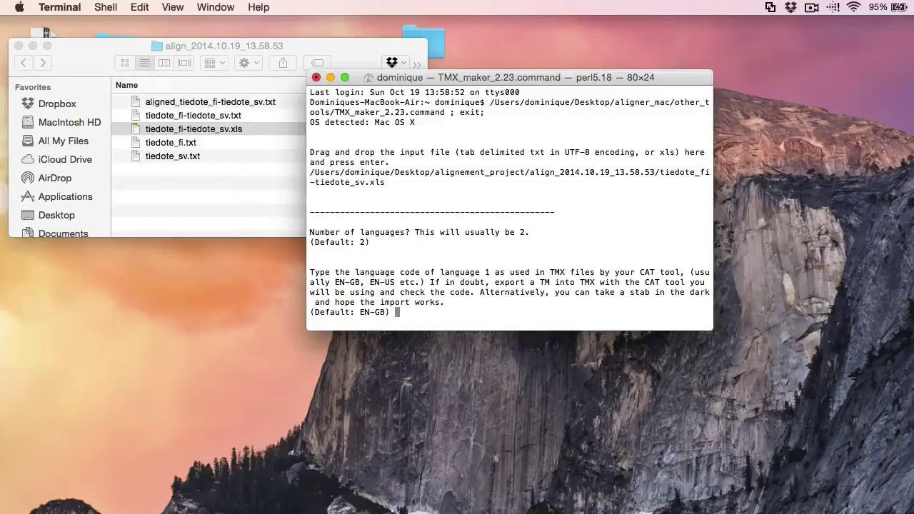
{"action": "type", "text": "FI-FI"}
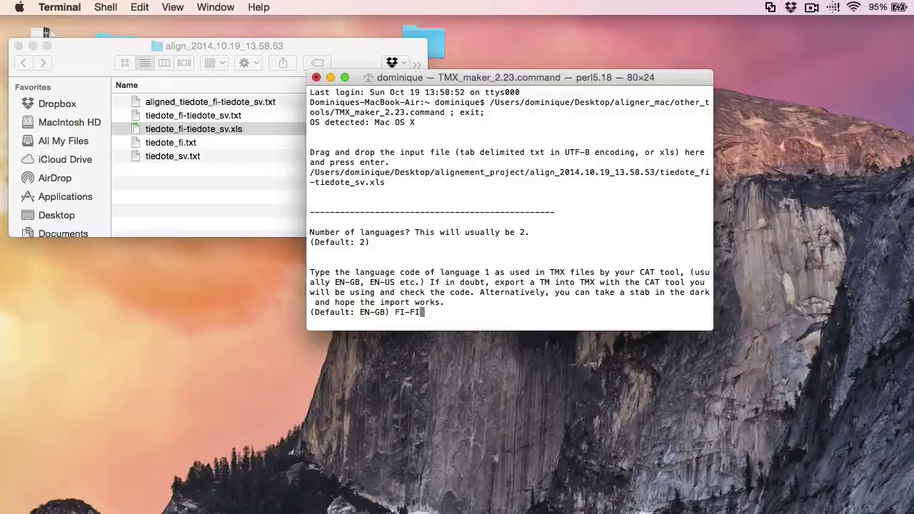
{"action": "key", "text": "Return"}
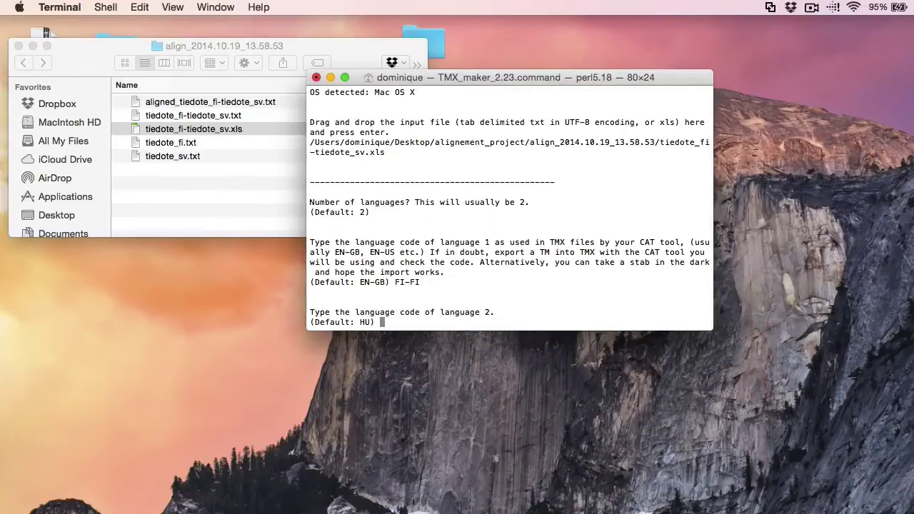
{"action": "type", "text": "SV-SE"}
{"action": "key", "text": "Return"}
Create the TMX with the default date, creator name and last-column note, and quit the TMX maker.
{"action": "key", "text": "Return"}
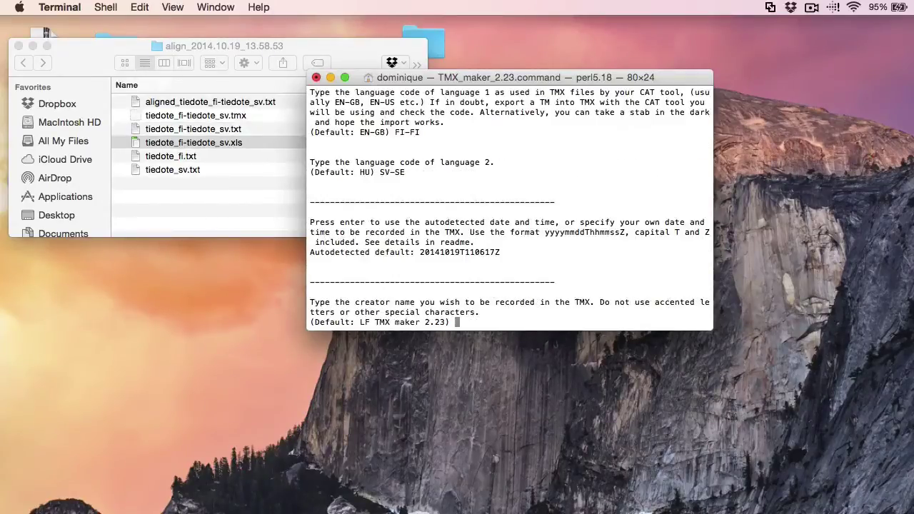
{"action": "key", "text": "Return"}
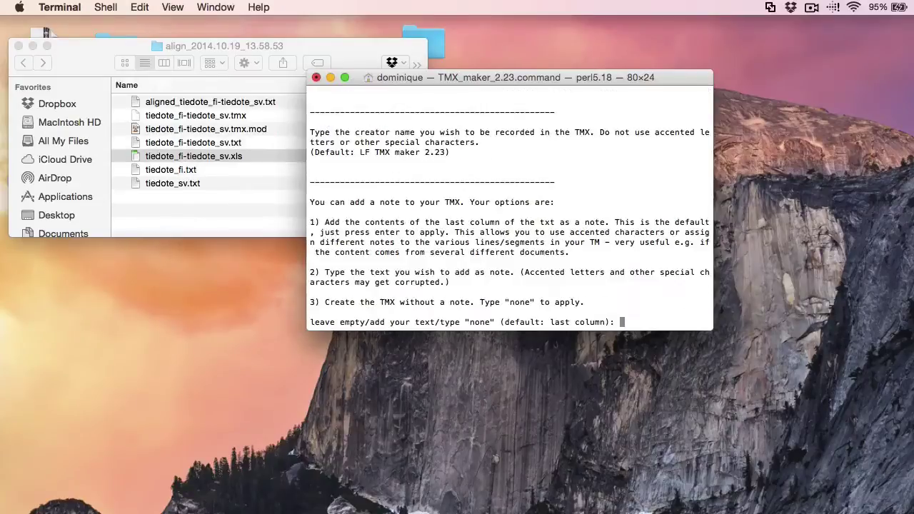
{"action": "key", "text": "Return"}
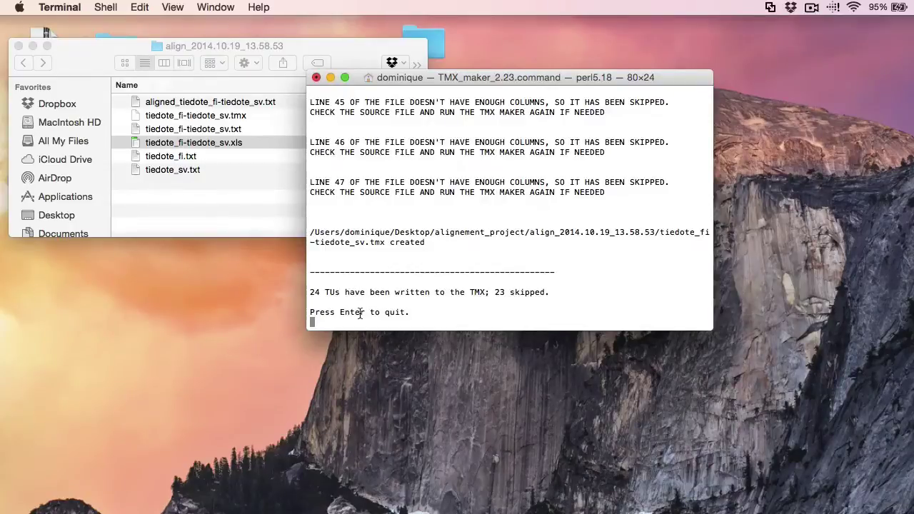
{"action": "key", "text": "Return"}
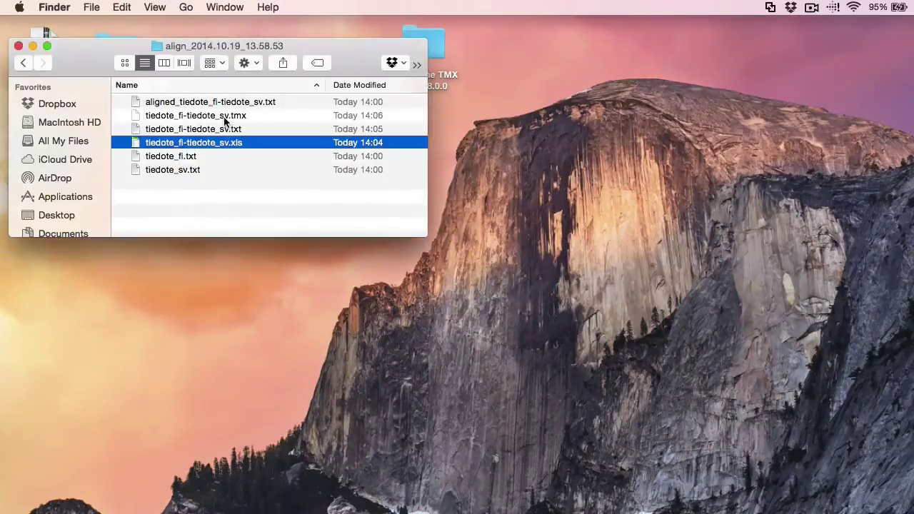
Move the alignment folder window off the desktop icons and launch Heartsome TMX Editor from its 8.0.0 folder.
{"action": "left_click", "coordinate": [224, 119]}
{"action": "left_click_drag", "start_coordinate": [353, 44], "coordinate": [345, 108]}
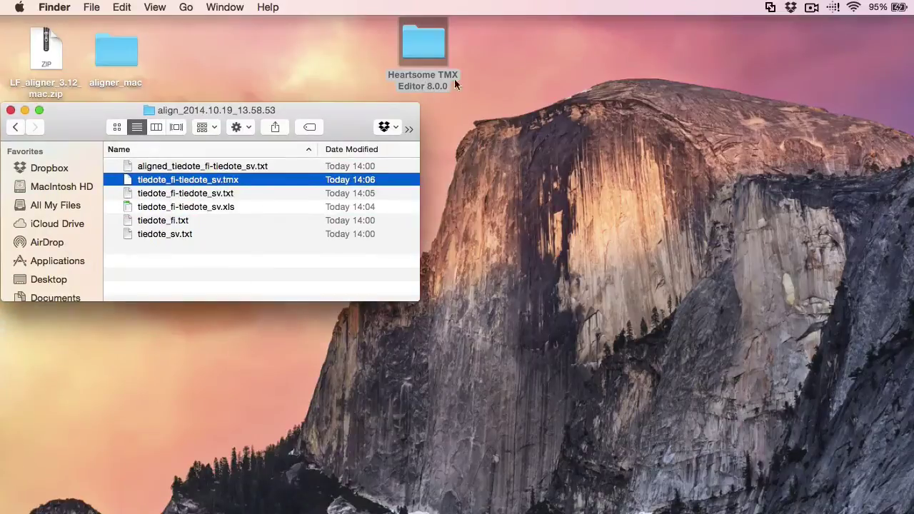
{"action": "double_click", "coordinate": [435, 43]}
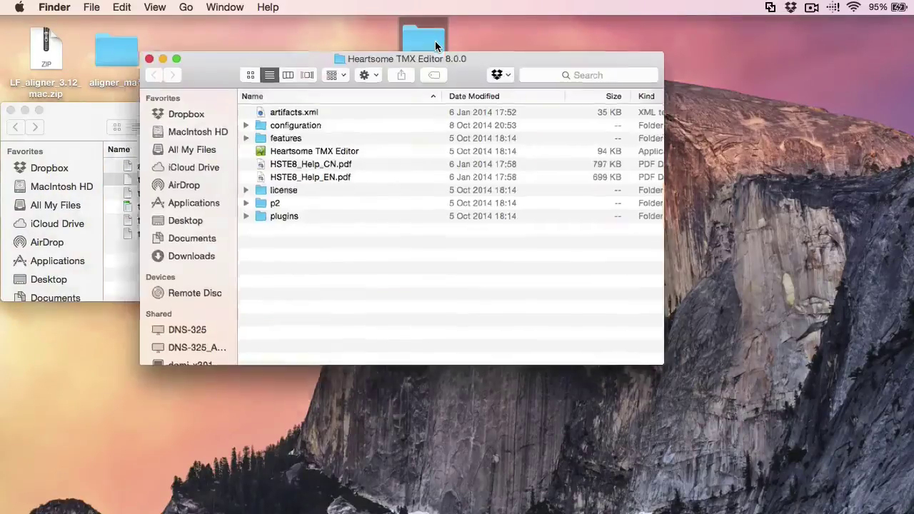
{"action": "double_click", "coordinate": [291, 159]}
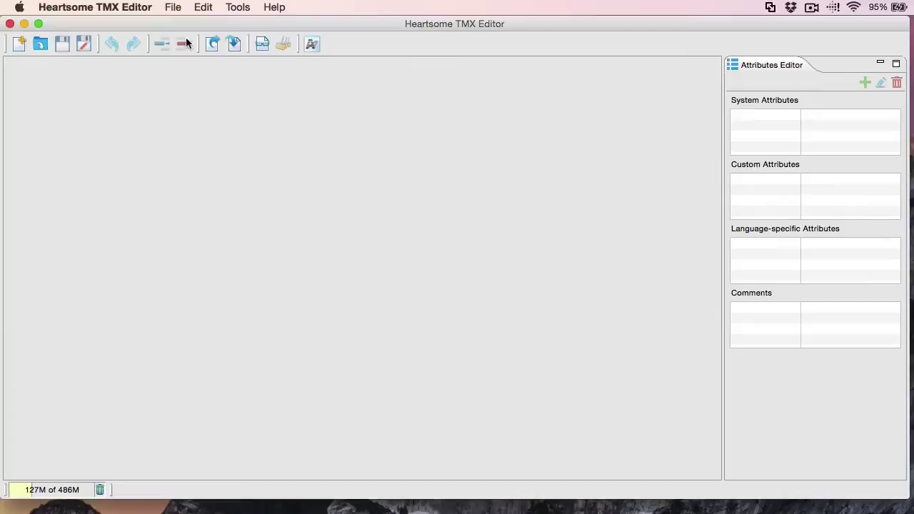
Open tiedote_fi-tiedote_sv.tmx from the align_2014.10.19_13.58.53 folder in Heartsome TMX Editor.
{"action": "left_click", "coordinate": [170, 8]}
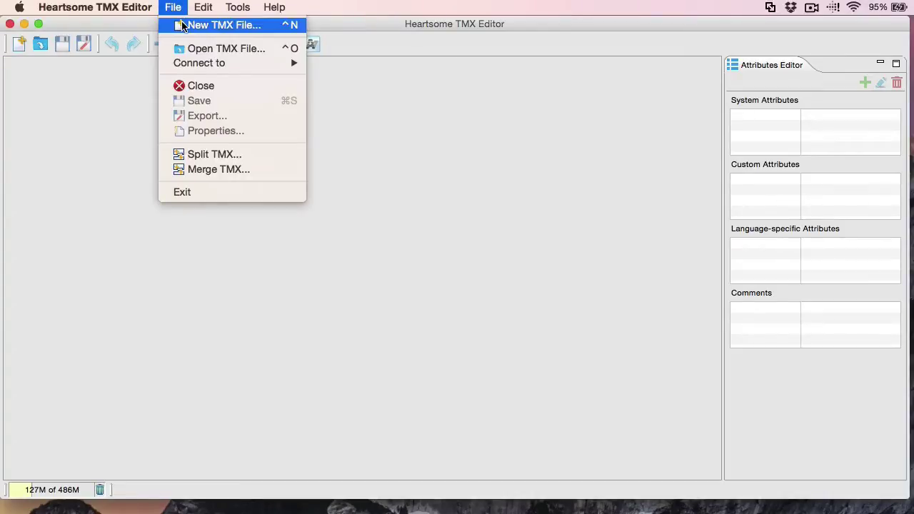
{"action": "left_click", "coordinate": [185, 50]}
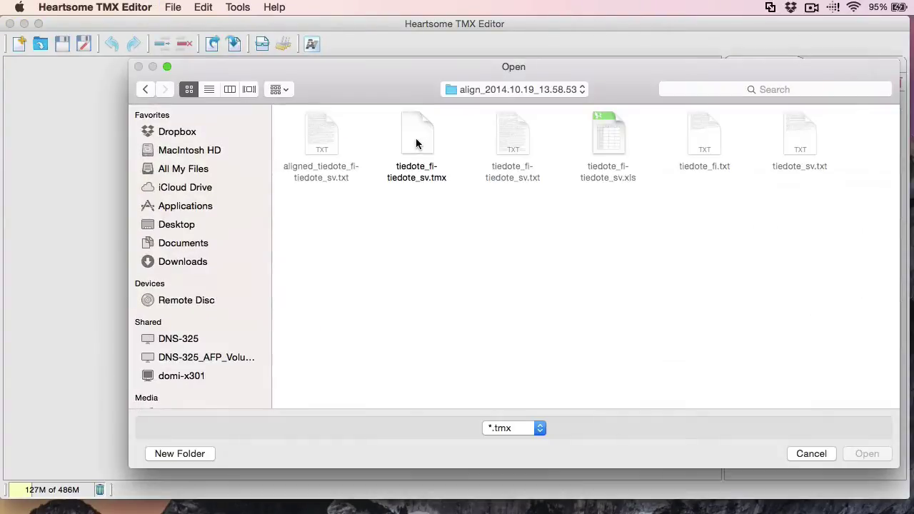
{"action": "left_click", "coordinate": [417, 143]}
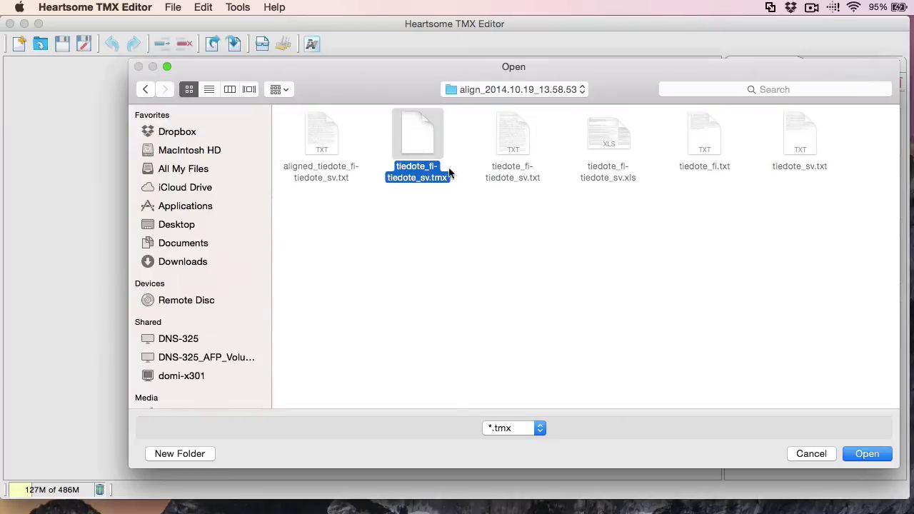
{"action": "left_click", "coordinate": [865, 454]}
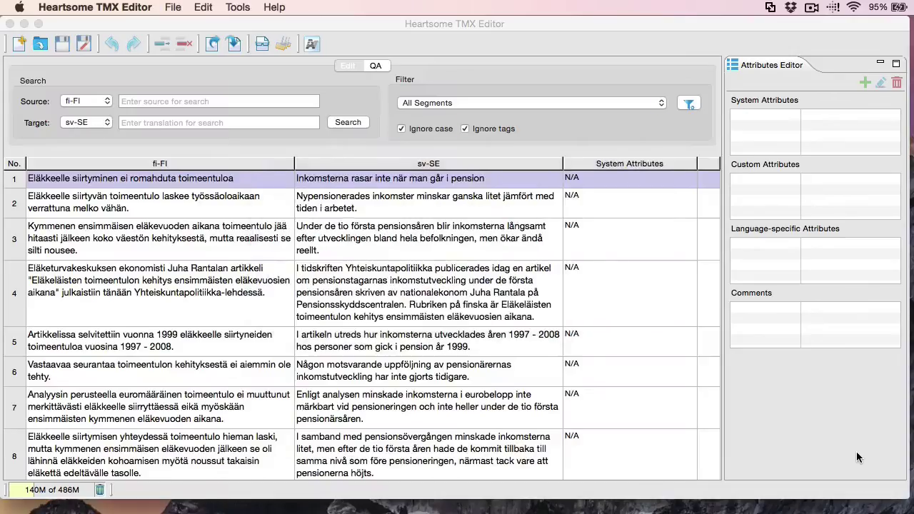
Review the fi-FI and sv-SE segment pairs from segment 3 to the end of the file, and quit the TMX editor.
{"action": "left_click", "coordinate": [218, 227]}
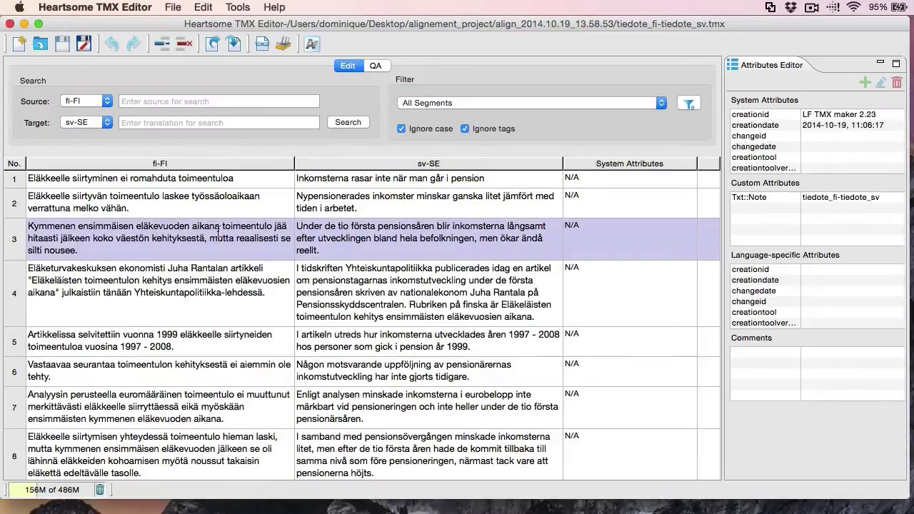
{"action": "key", "text": "Down"}
{"action": "key", "text": "Down"}
{"action": "key", "text": "Down"}
{"action": "key", "text": "Down"}
{"action": "key", "text": "Down"}
{"action": "key", "text": "Down"}
{"action": "key", "text": "Down"}
{"action": "key", "text": "Down"}
{"action": "key", "text": "Down"}
{"action": "key", "text": "Down"}
{"action": "key", "text": "Down"}
{"action": "key", "text": "Down"}
{"action": "key", "text": "Down"}
{"action": "key", "text": "Down"}
{"action": "key", "text": "Down"}
{"action": "key", "text": "Down"}
{"action": "key", "text": "Down"}
{"action": "key", "text": "Down"}
{"action": "key", "text": "Down"}
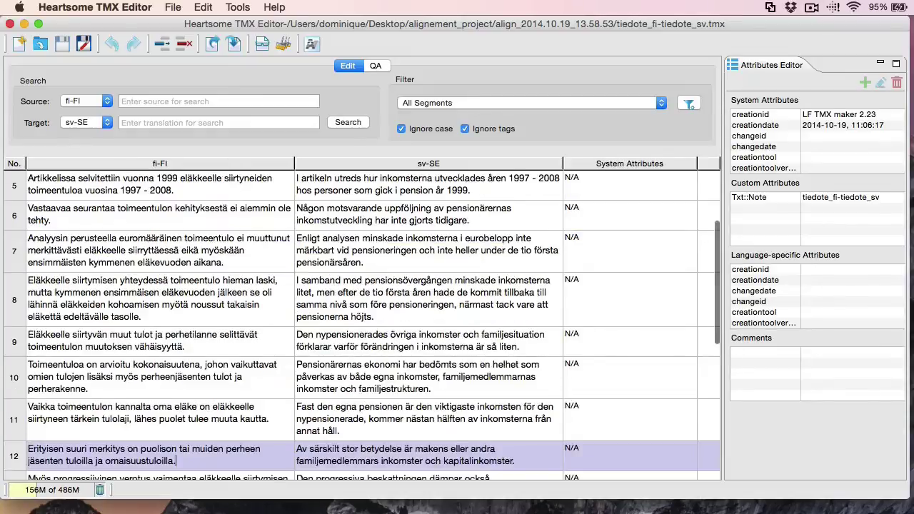
{"action": "key", "text": "Down"}
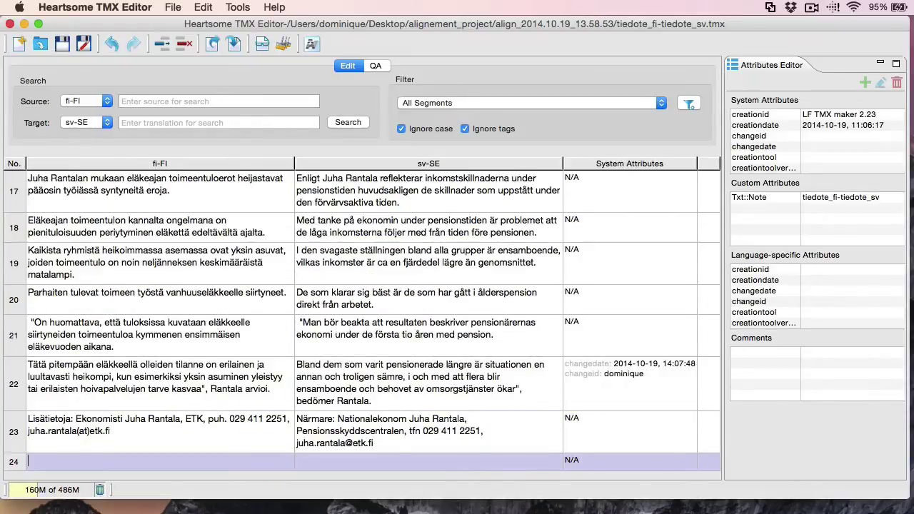
{"action": "key", "text": "super+q"}
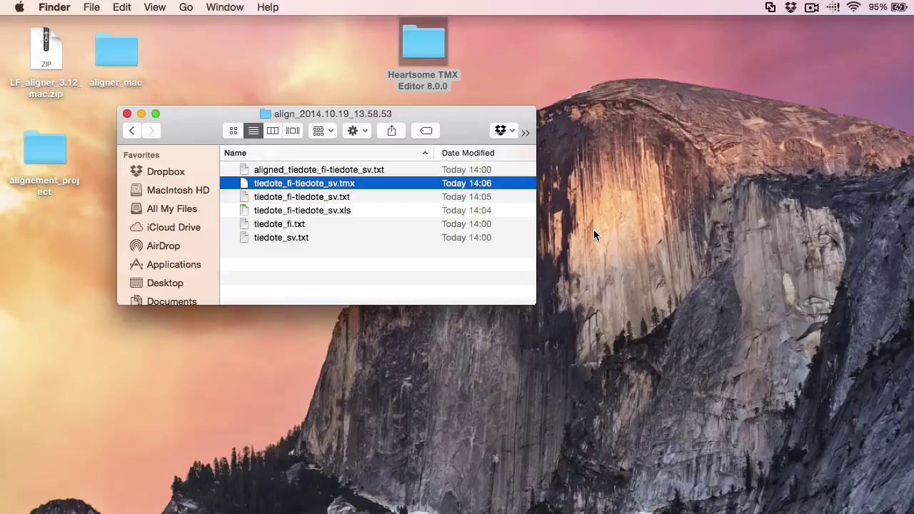